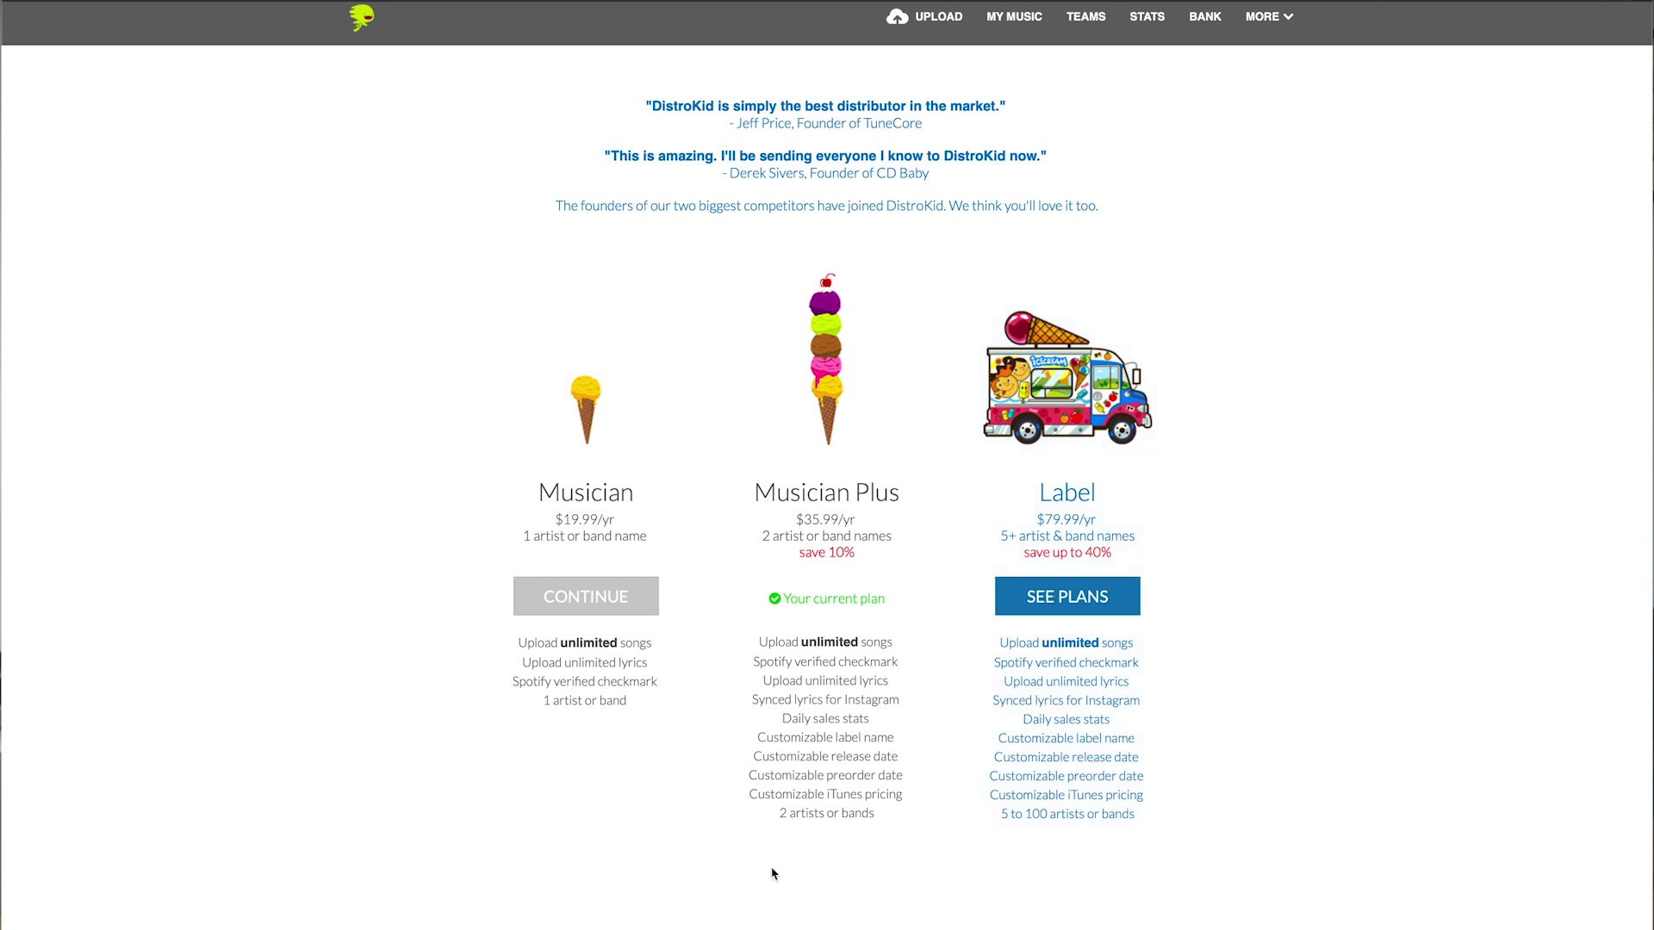
# Open the release page of the single California Dreamin' (Acoustic) from the list of uploaded albums
pyautogui.scroll(1, 825, 577)
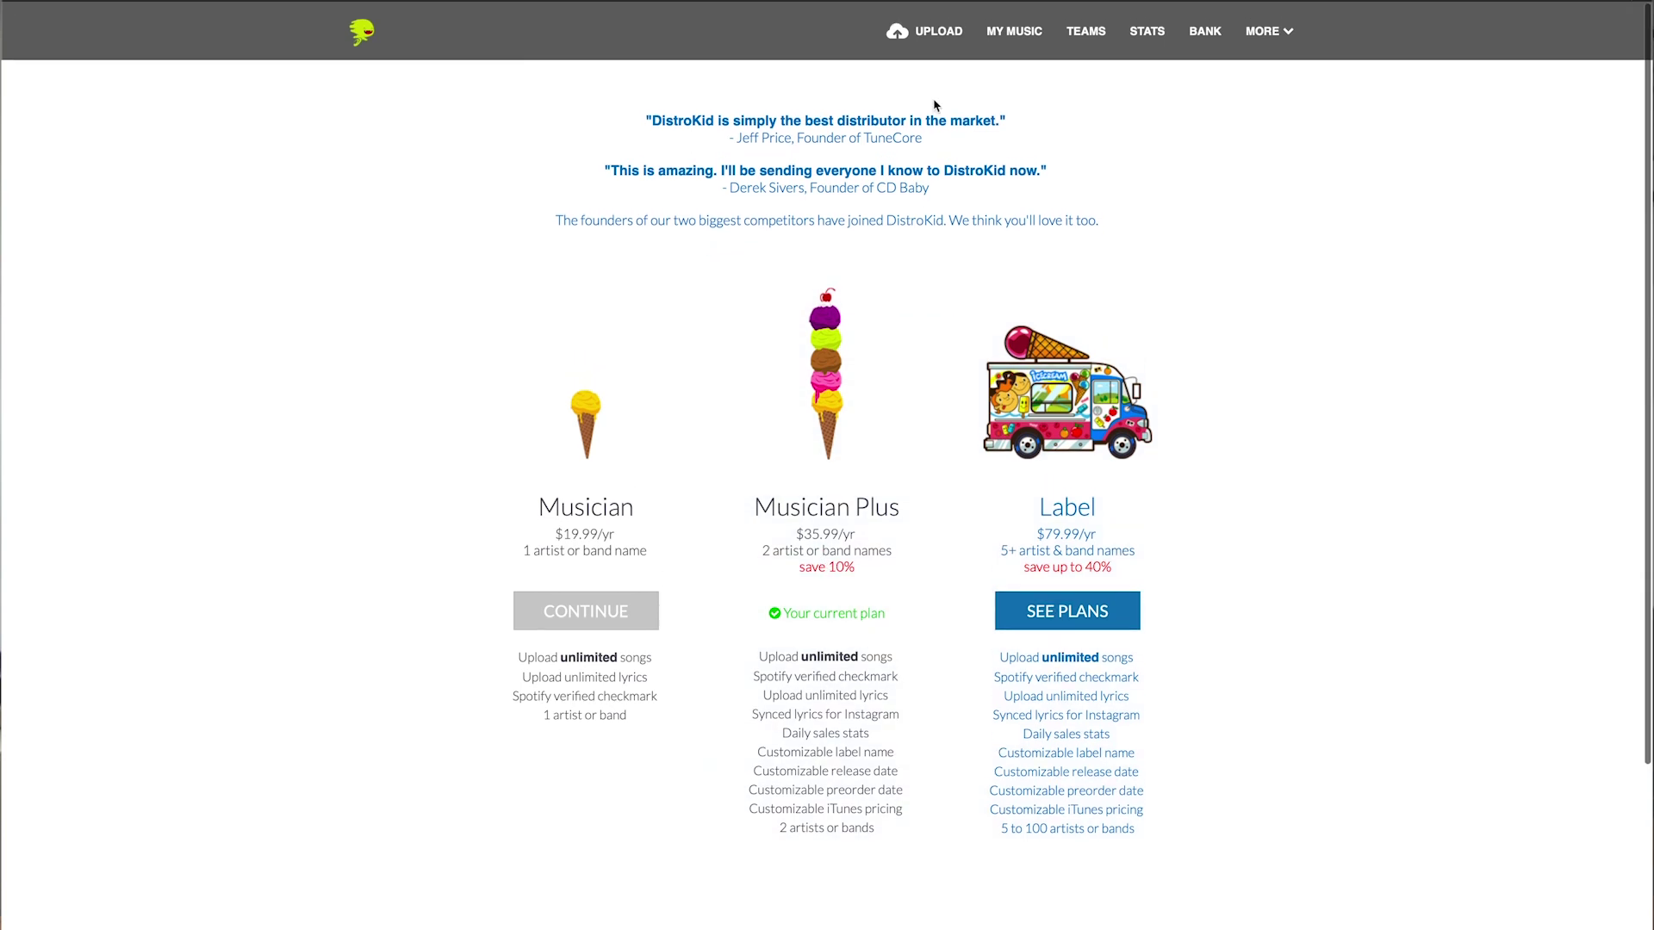
pyautogui.click(1013, 32)
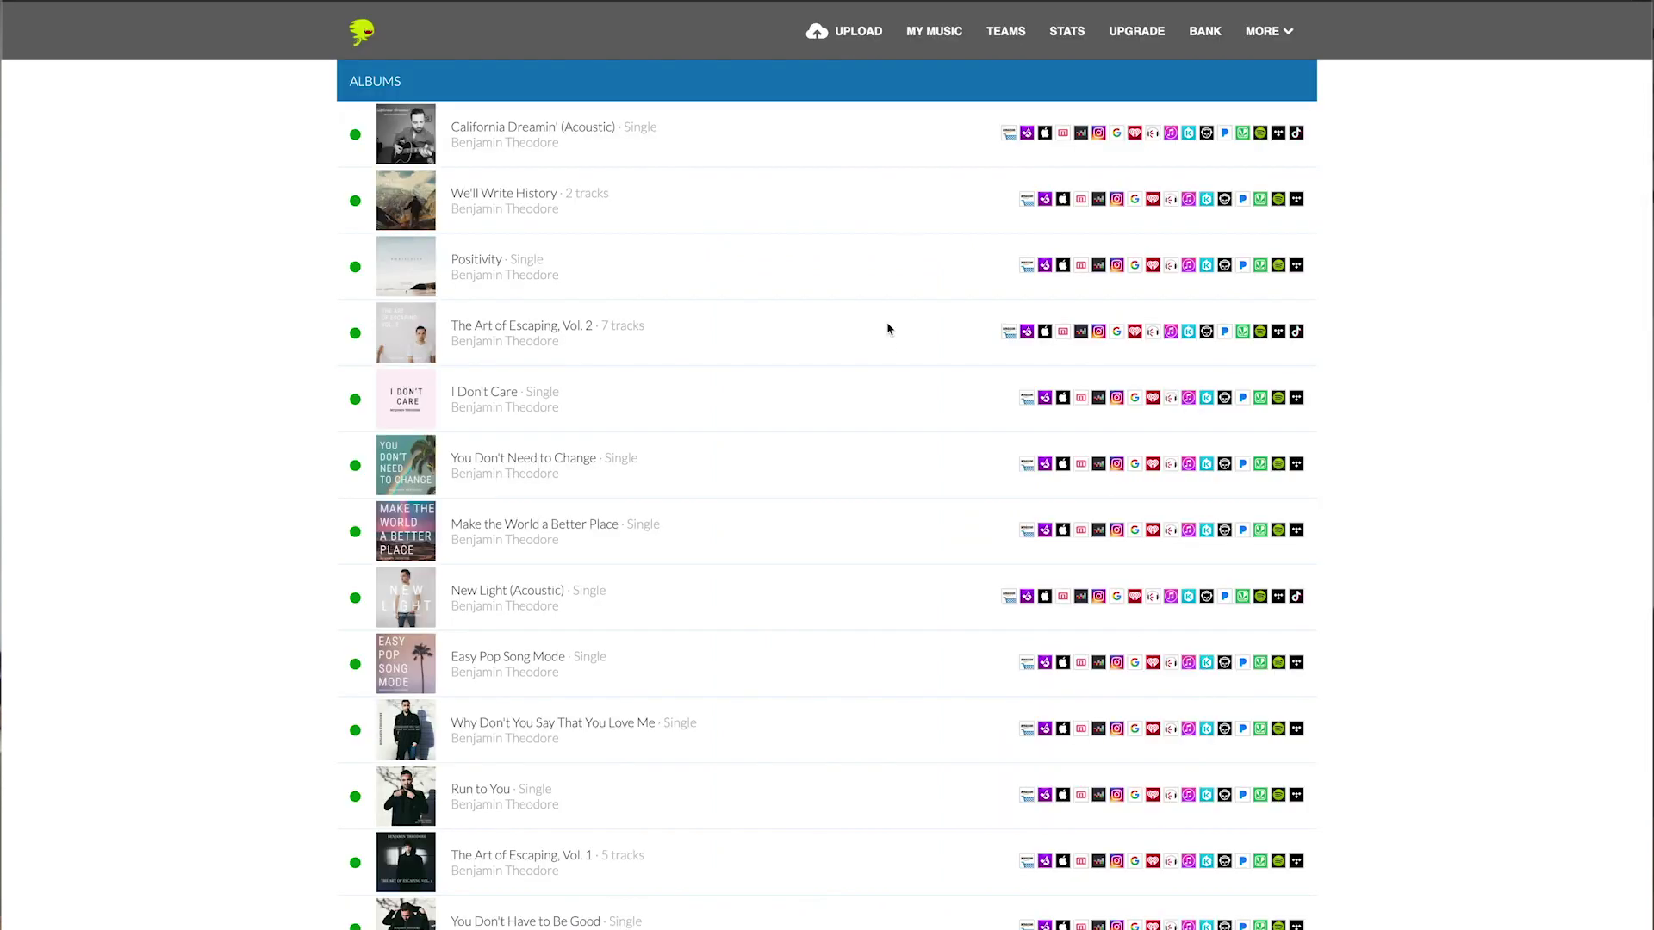
pyautogui.scroll(-5, 851, 560)
pyautogui.scroll(5, 851, 560)
pyautogui.click(542, 131)
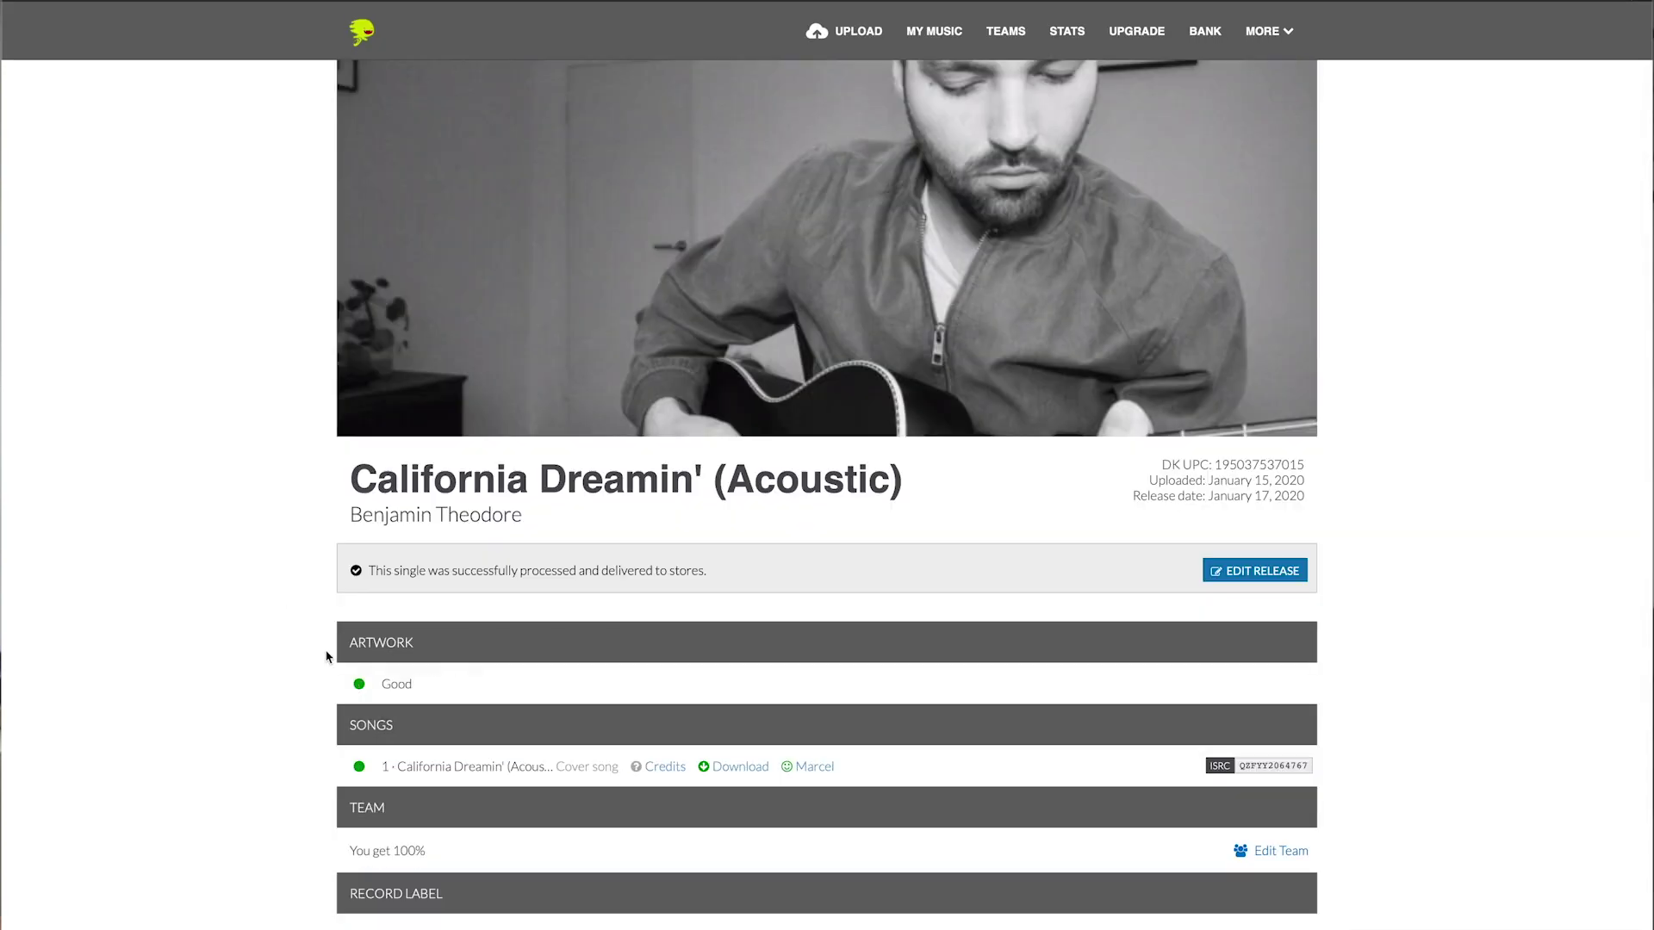
# Examine the single's release details, including artwork, songs, team, record label, stores, HyperFollow link, extras and optional features
pyautogui.scroll(-1, 289, 680)
pyautogui.scroll(1, 286, 683)
pyautogui.scroll(-3, 286, 683)
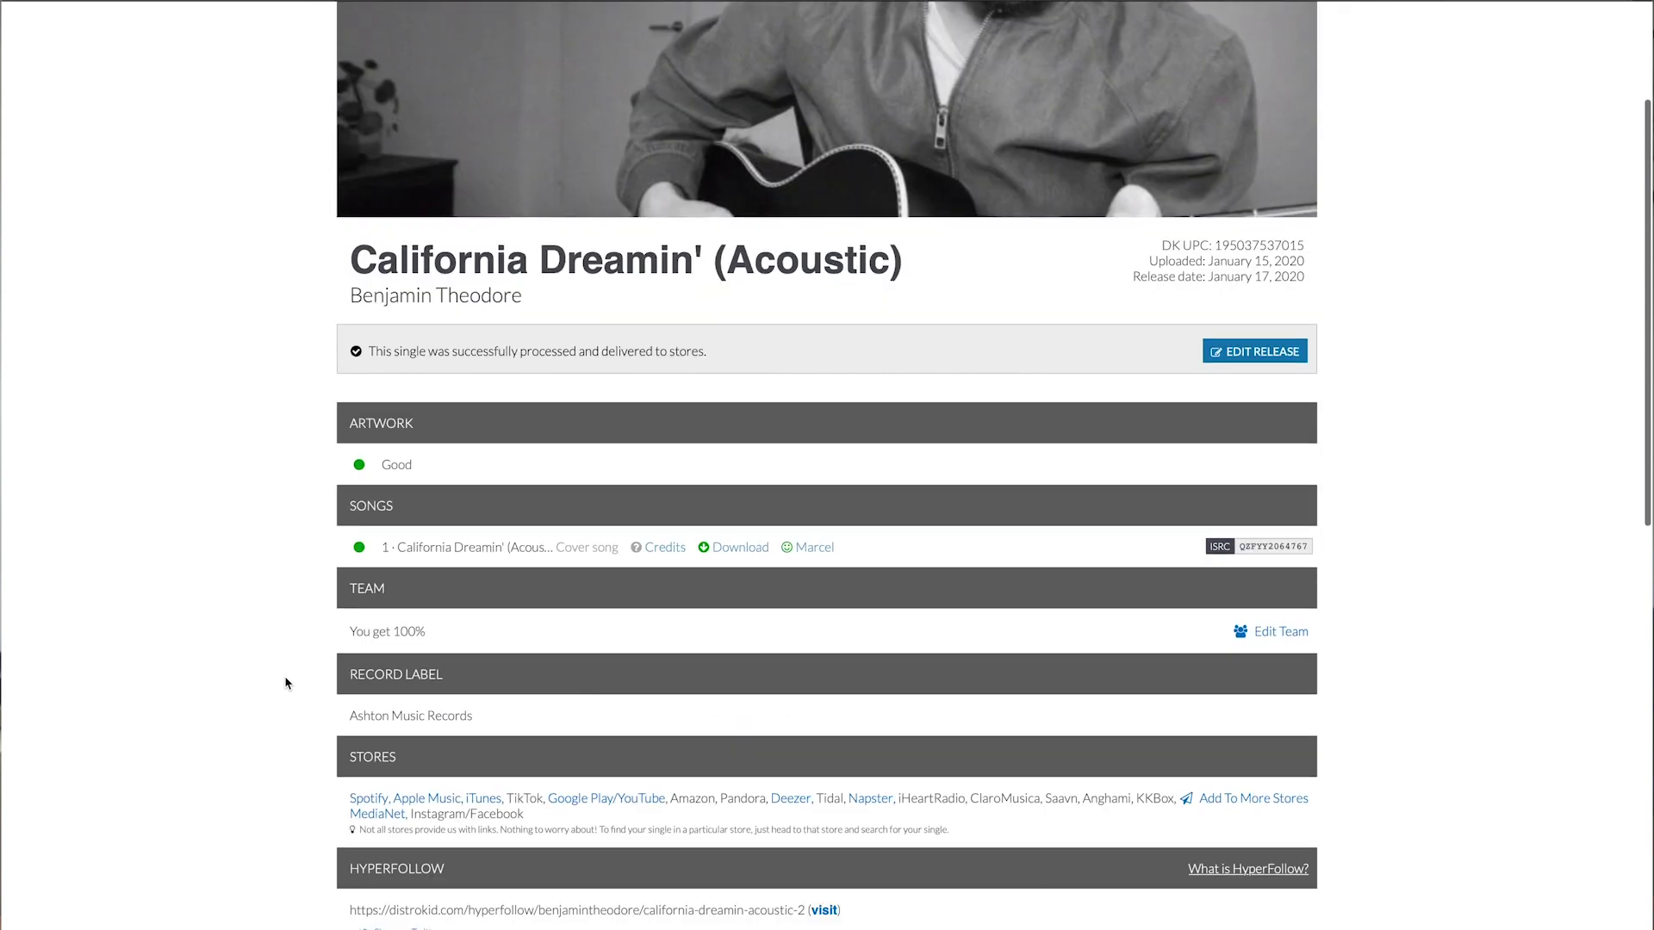
pyautogui.scroll(3, 511, 316)
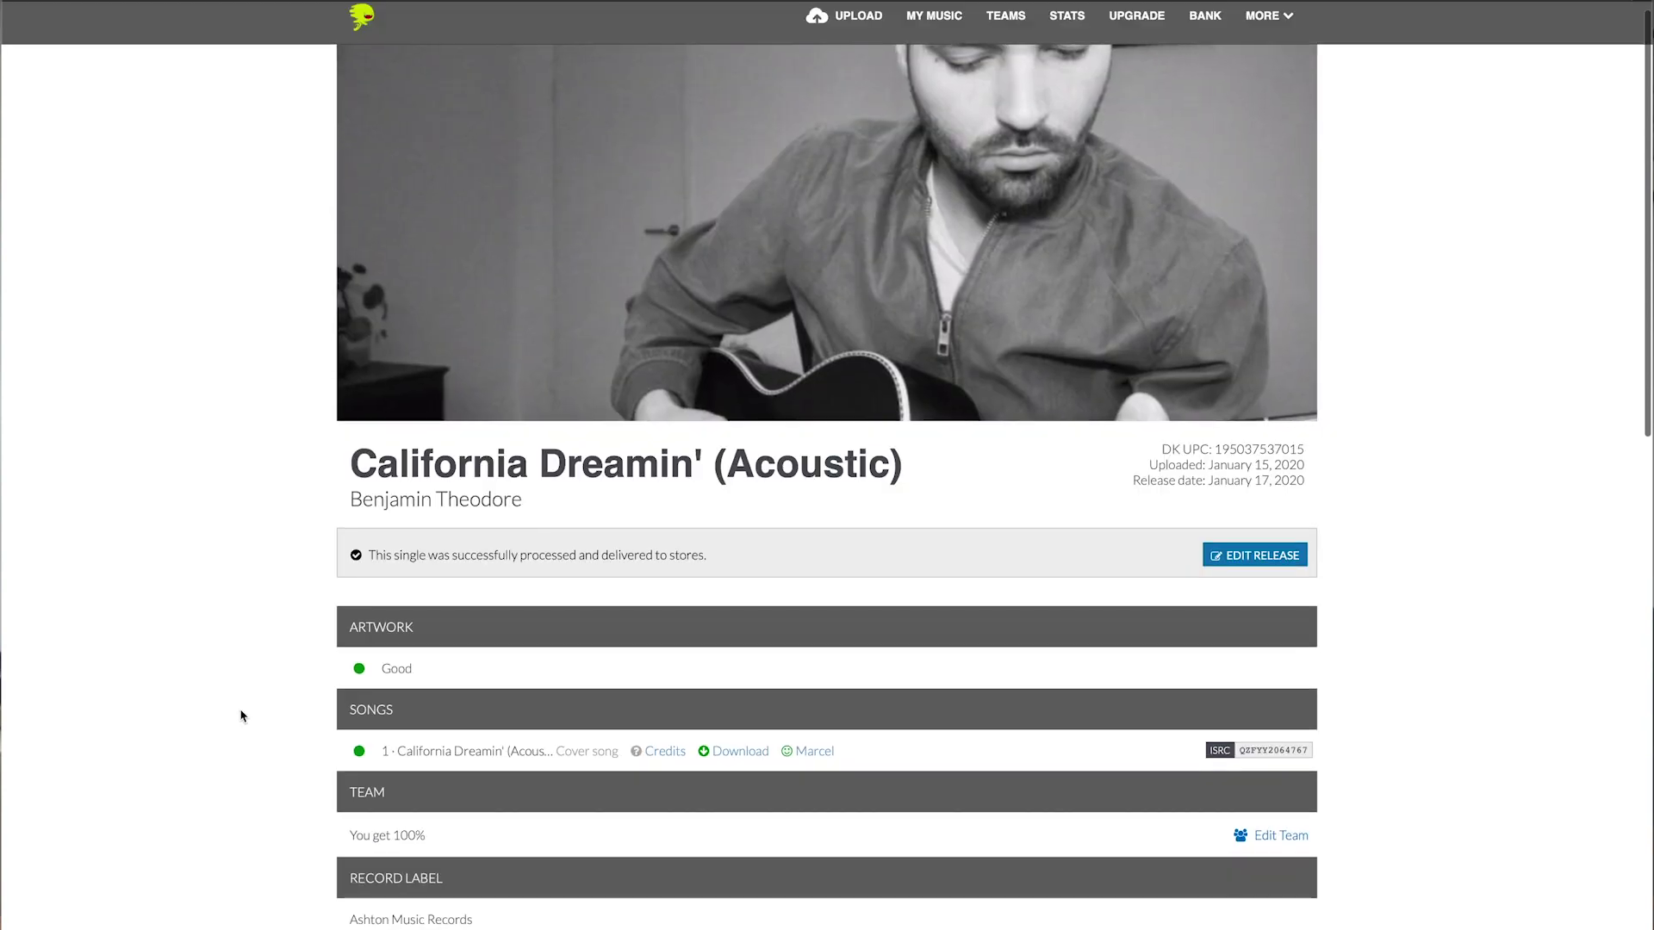
pyautogui.scroll(-4, 244, 712)
pyautogui.scroll(-2, 241, 715)
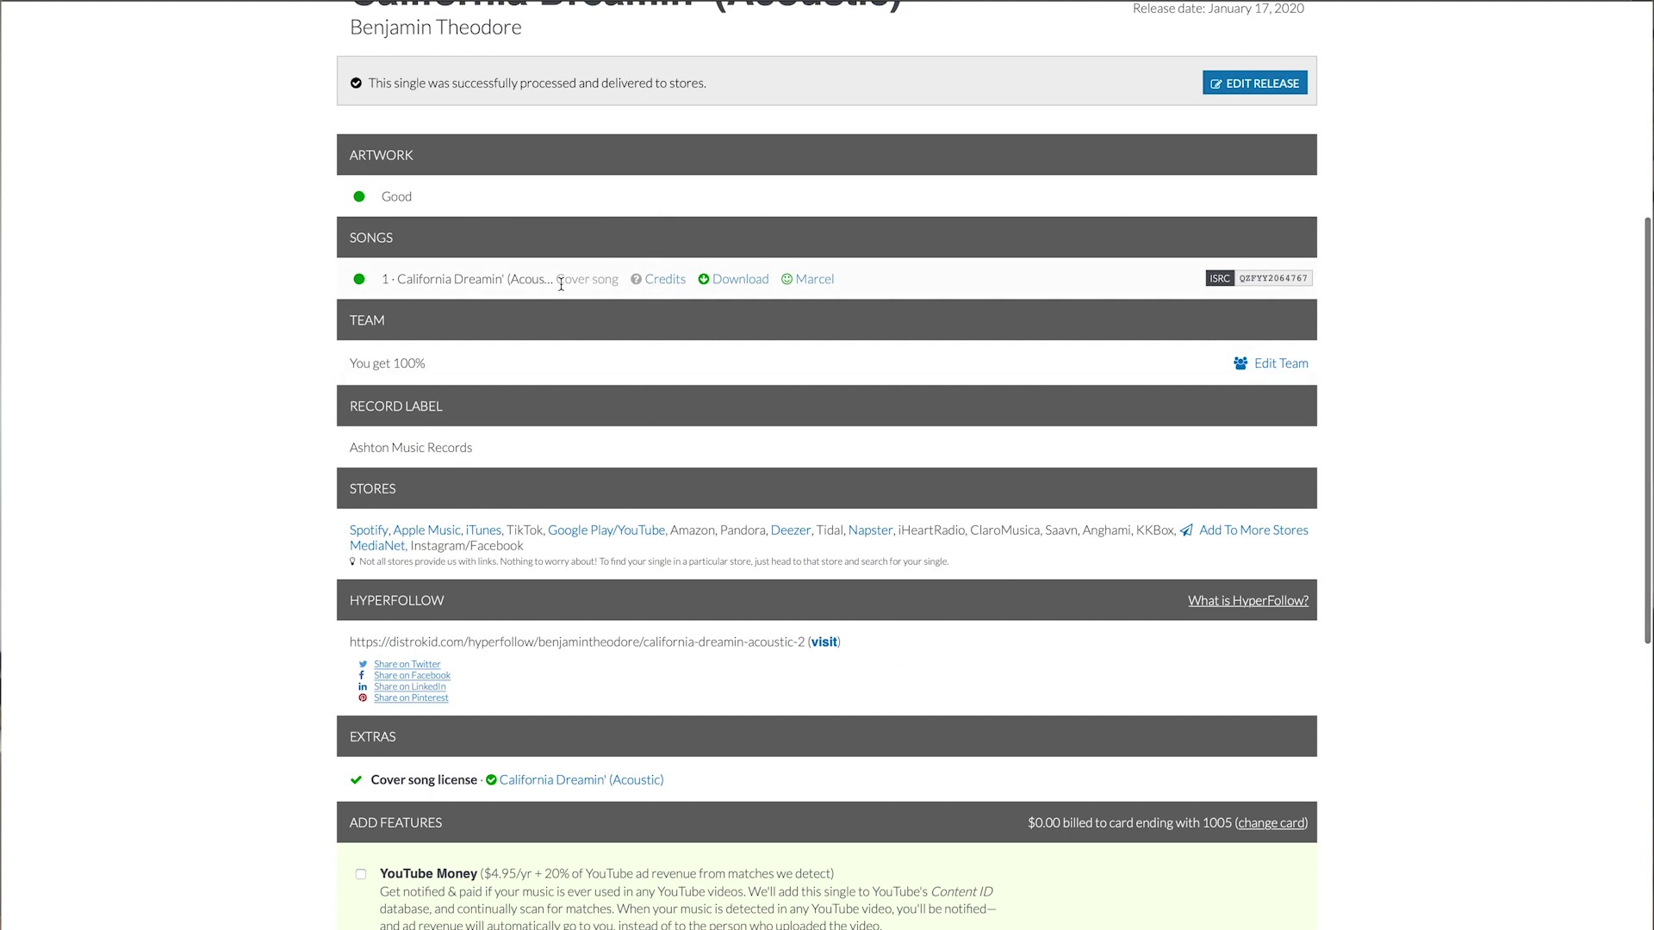
pyautogui.scroll(-1, 561, 284)
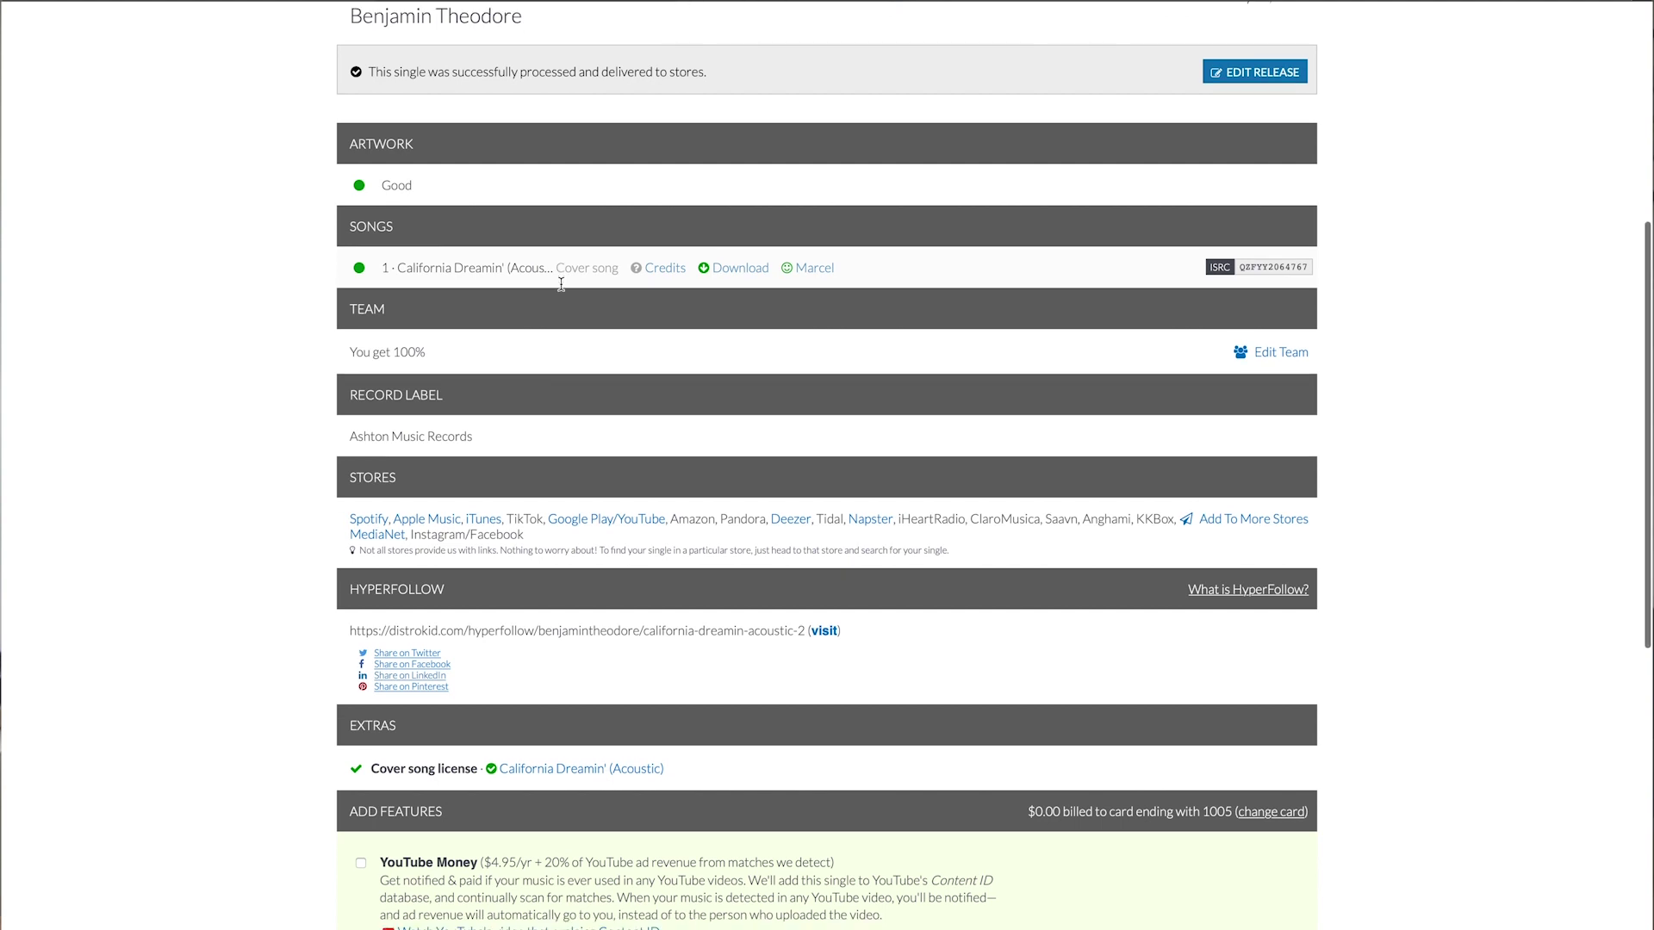
pyautogui.scroll(-4, 562, 290)
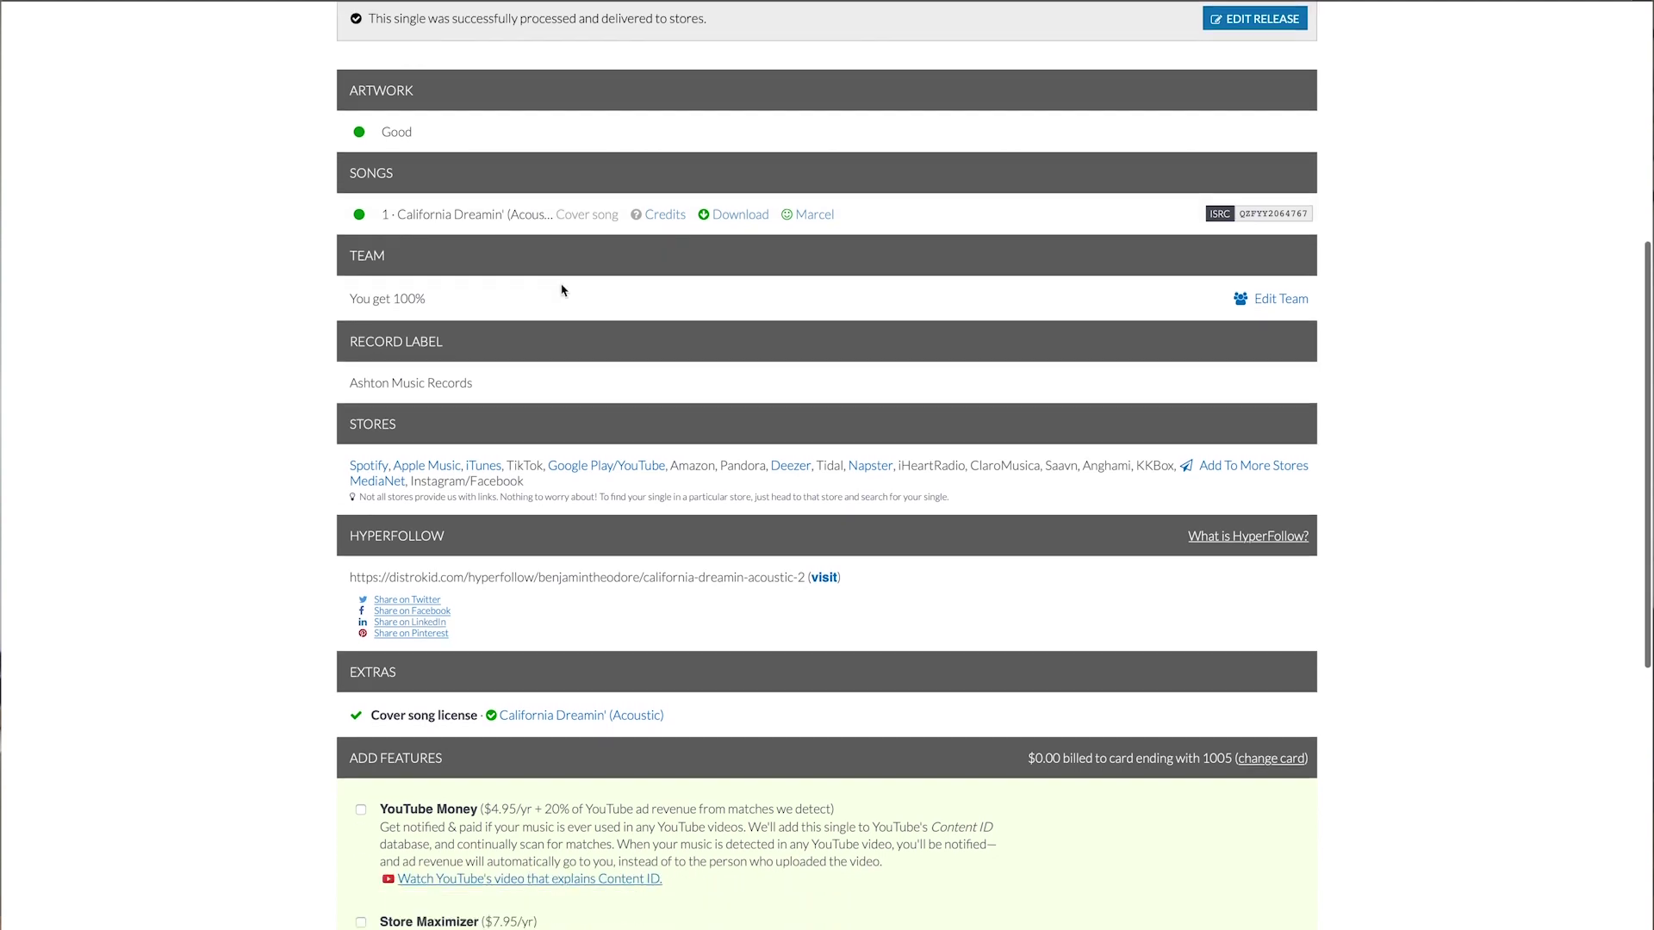
pyautogui.scroll(-6, 561, 289)
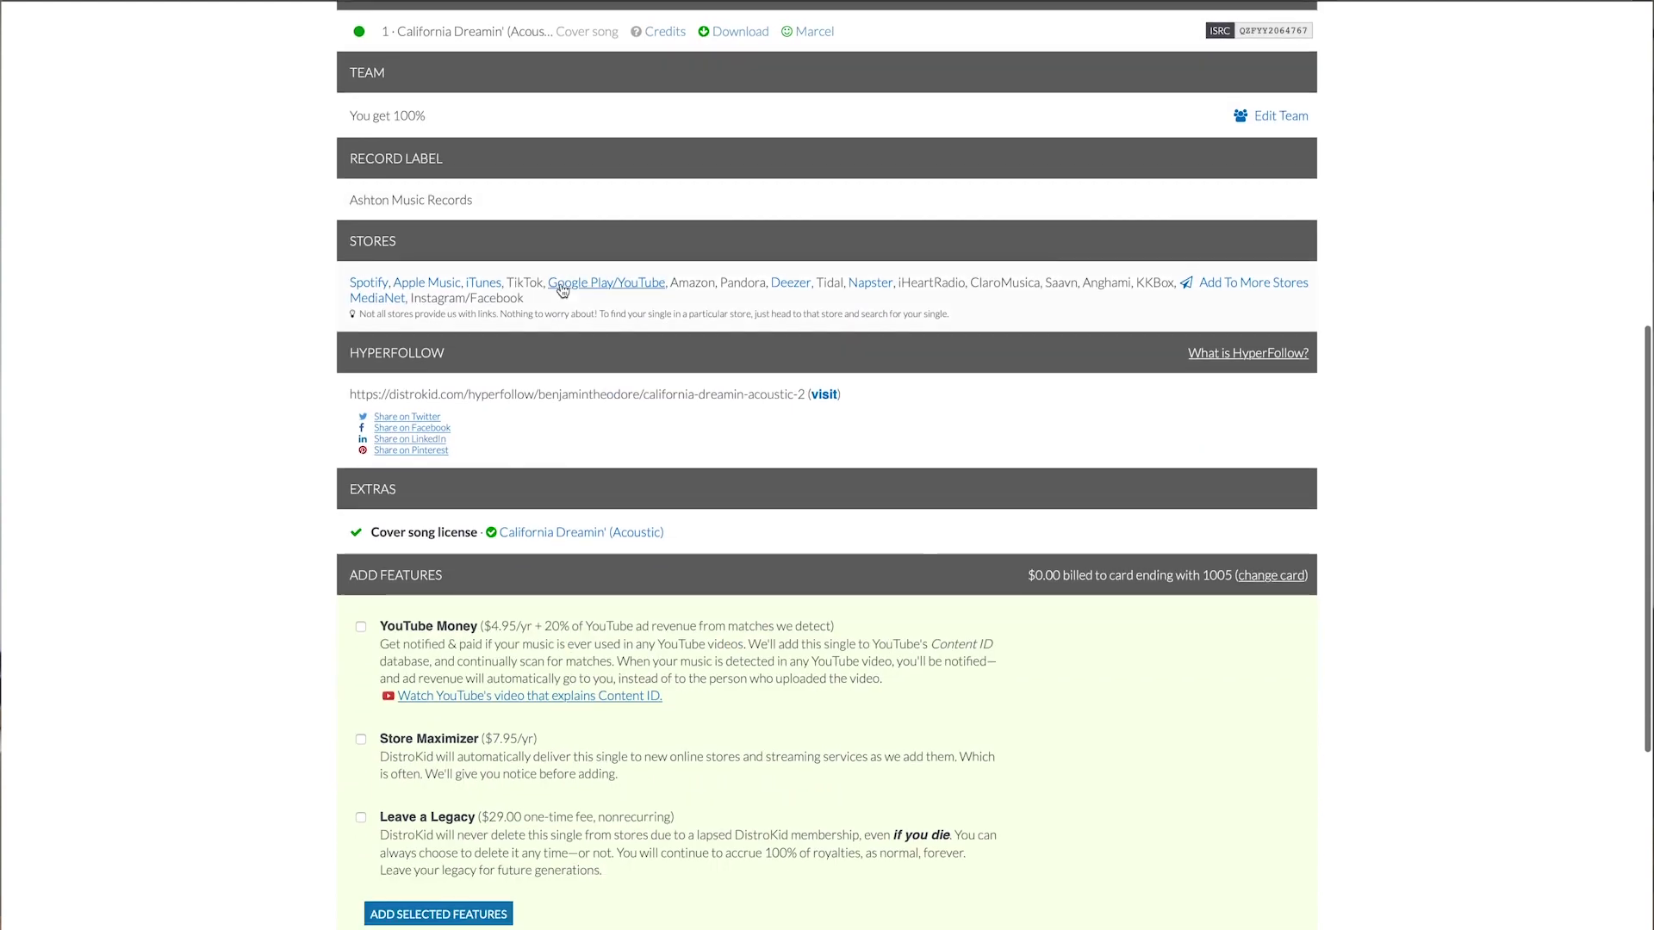
pyautogui.scroll(2, 562, 290)
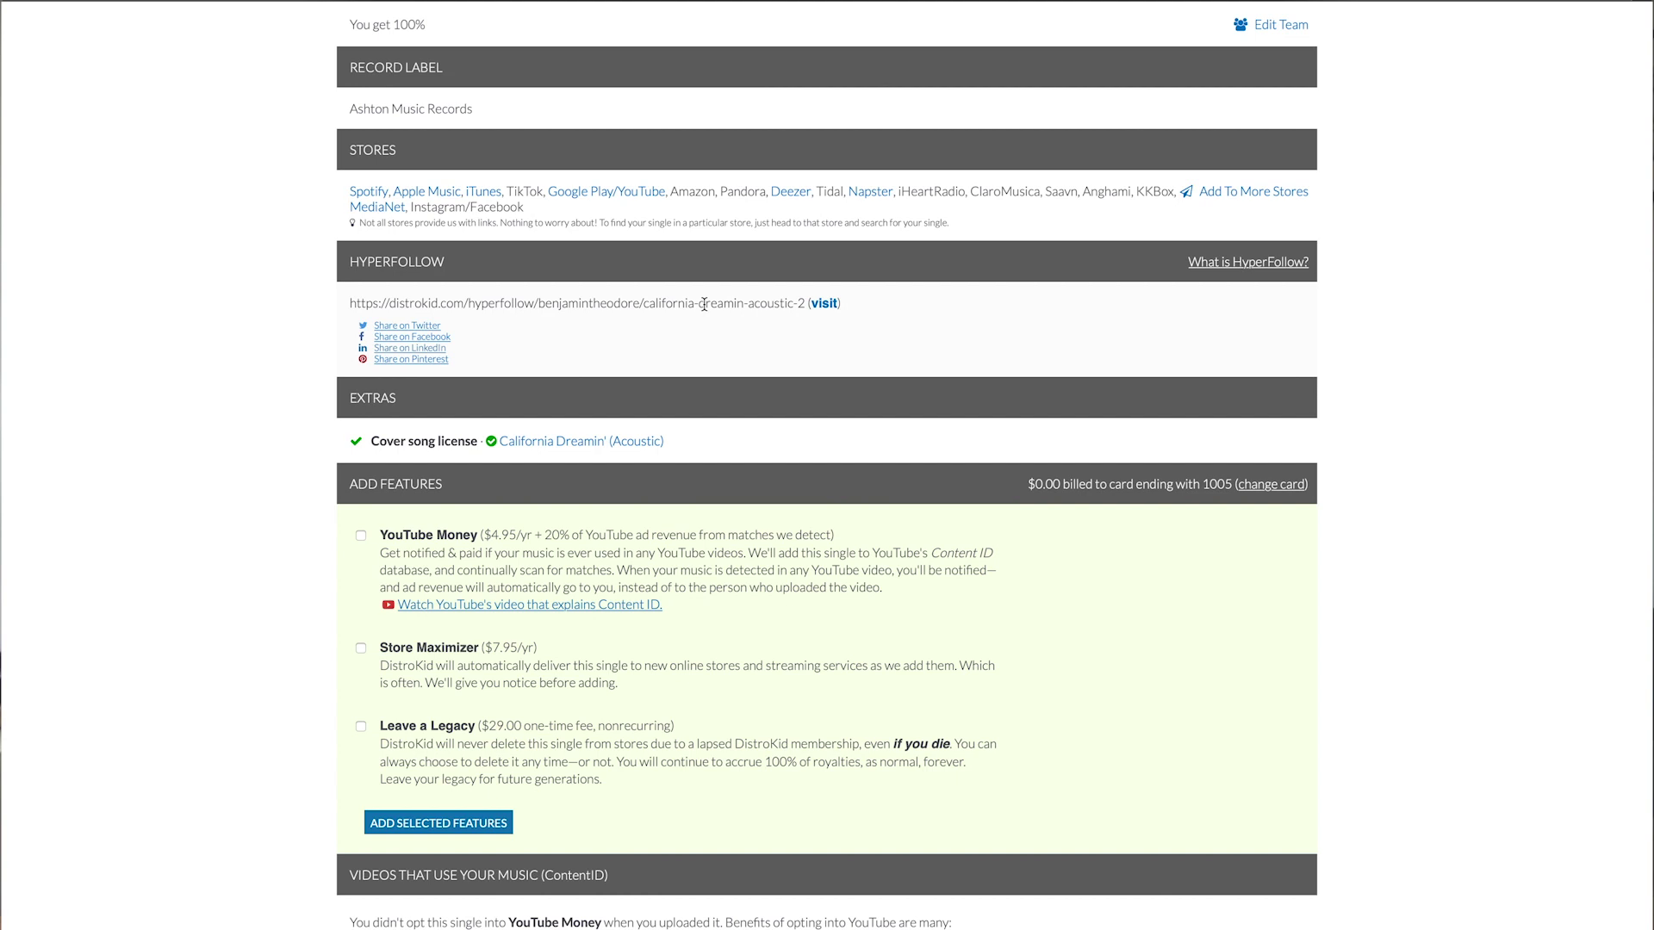
# Visit the single's HyperFollow page and look through its streaming and store links
pyautogui.click(825, 304)
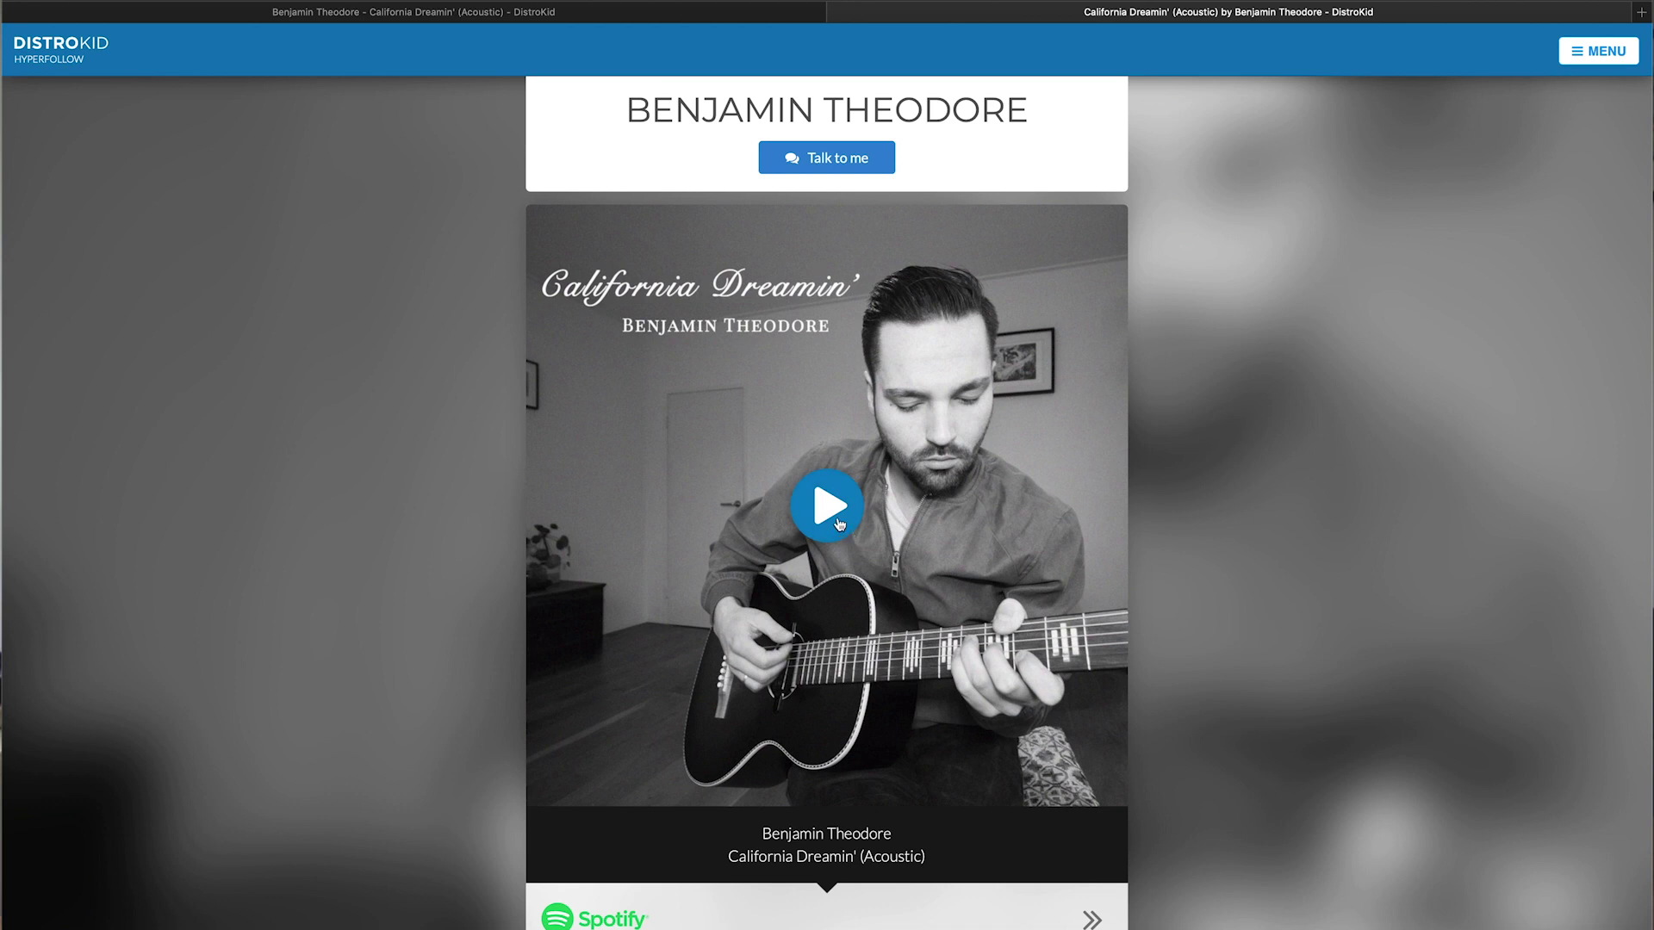
pyautogui.scroll(-4, 528, 558)
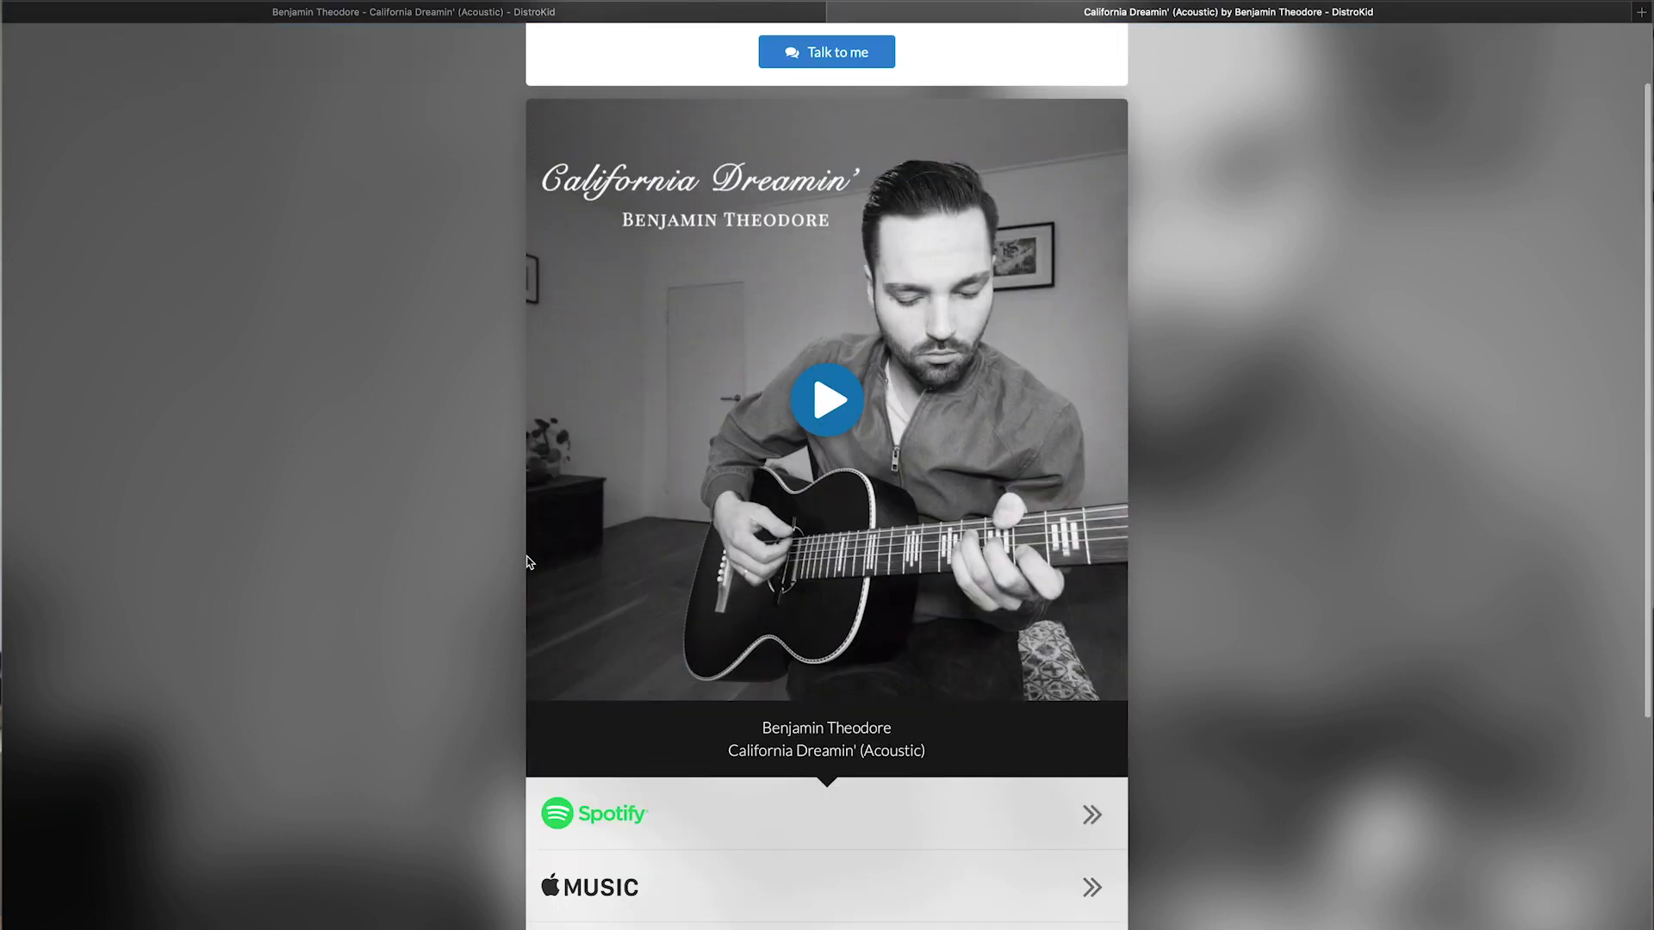
pyautogui.scroll(-2, 748, 764)
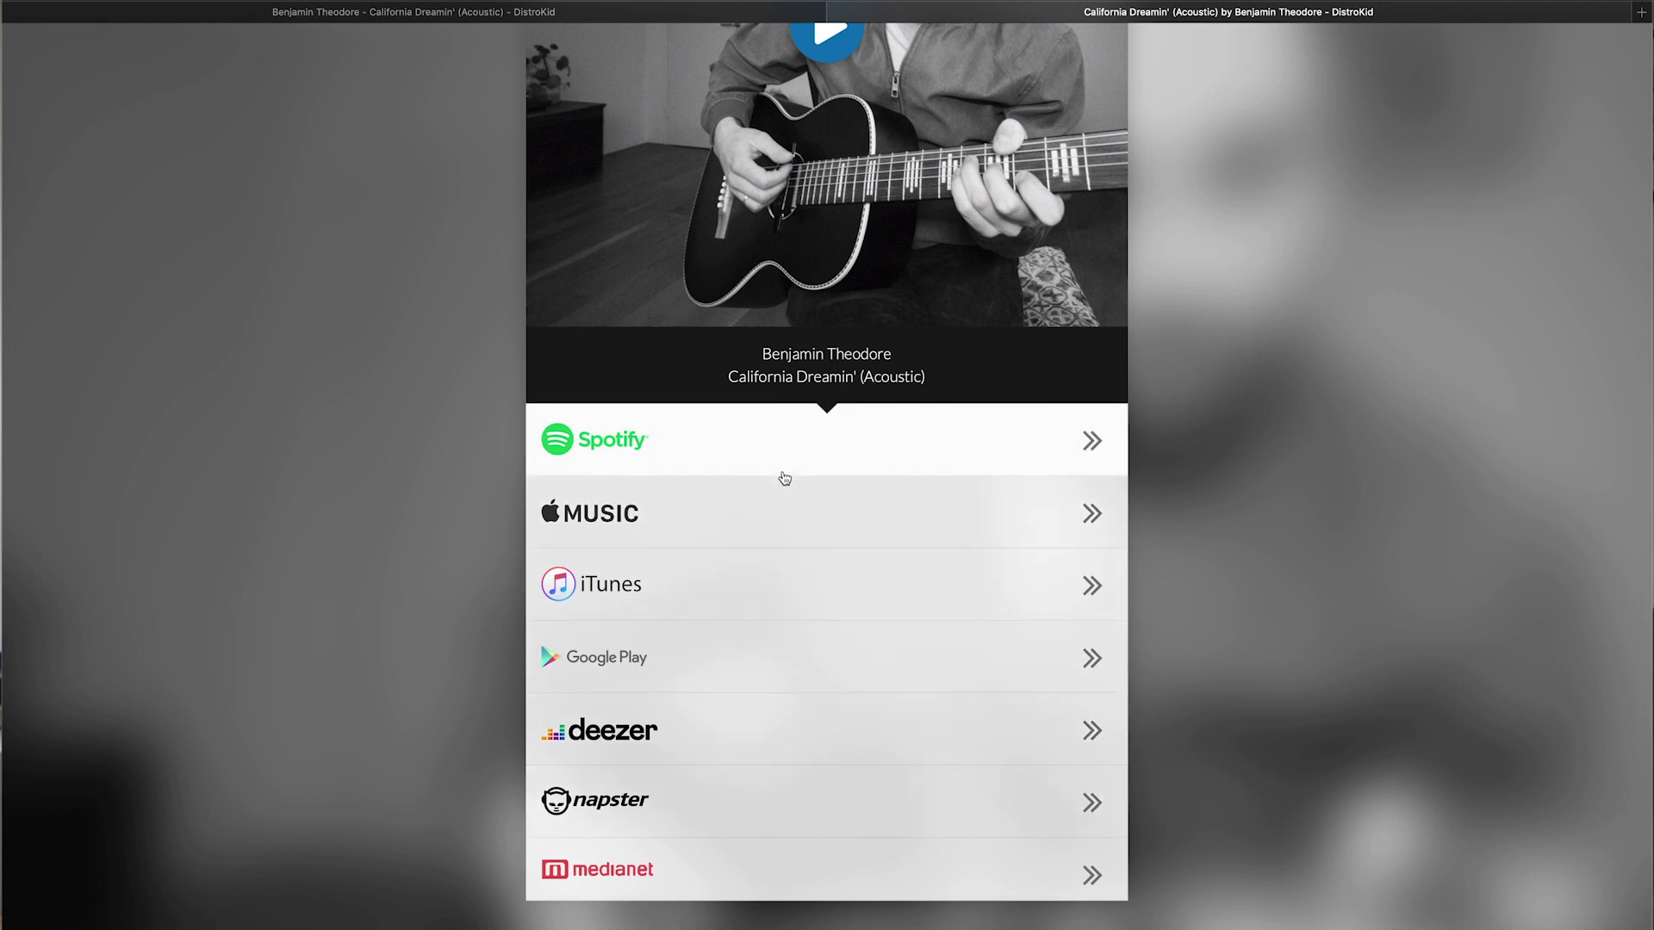
pyautogui.scroll(5, 783, 477)
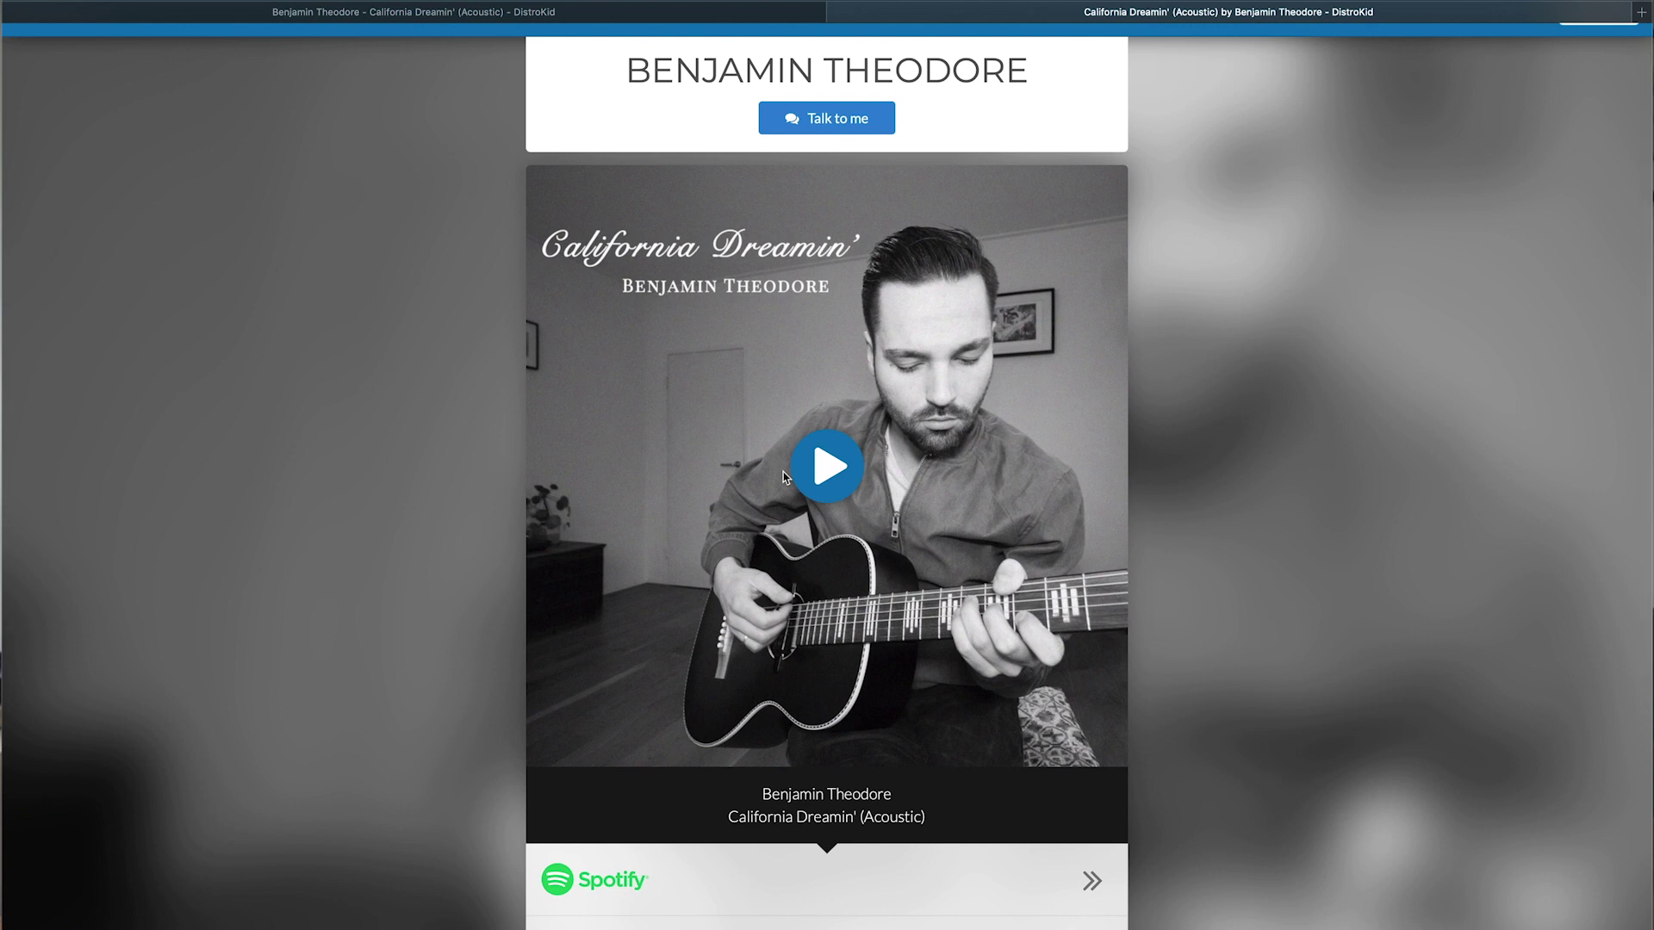
pyautogui.scroll(2, 784, 477)
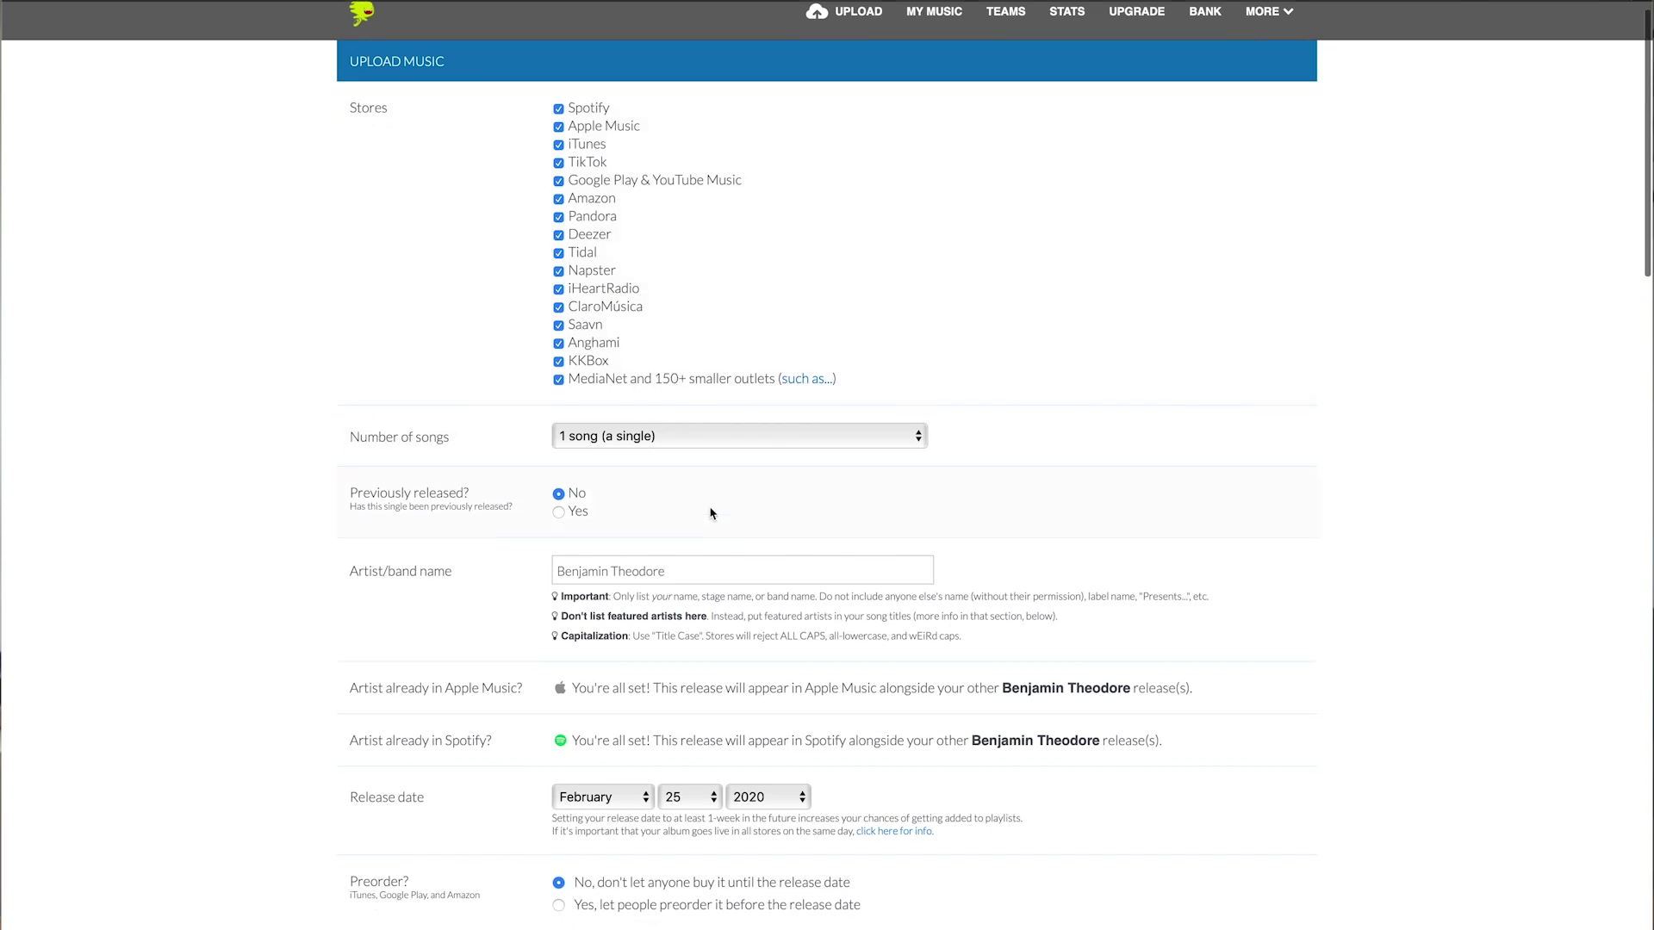
# Check the available song counts in the music upload form, keeping 1 song (a single)
pyautogui.scroll(-3, 710, 513)
pyautogui.click(771, 328)
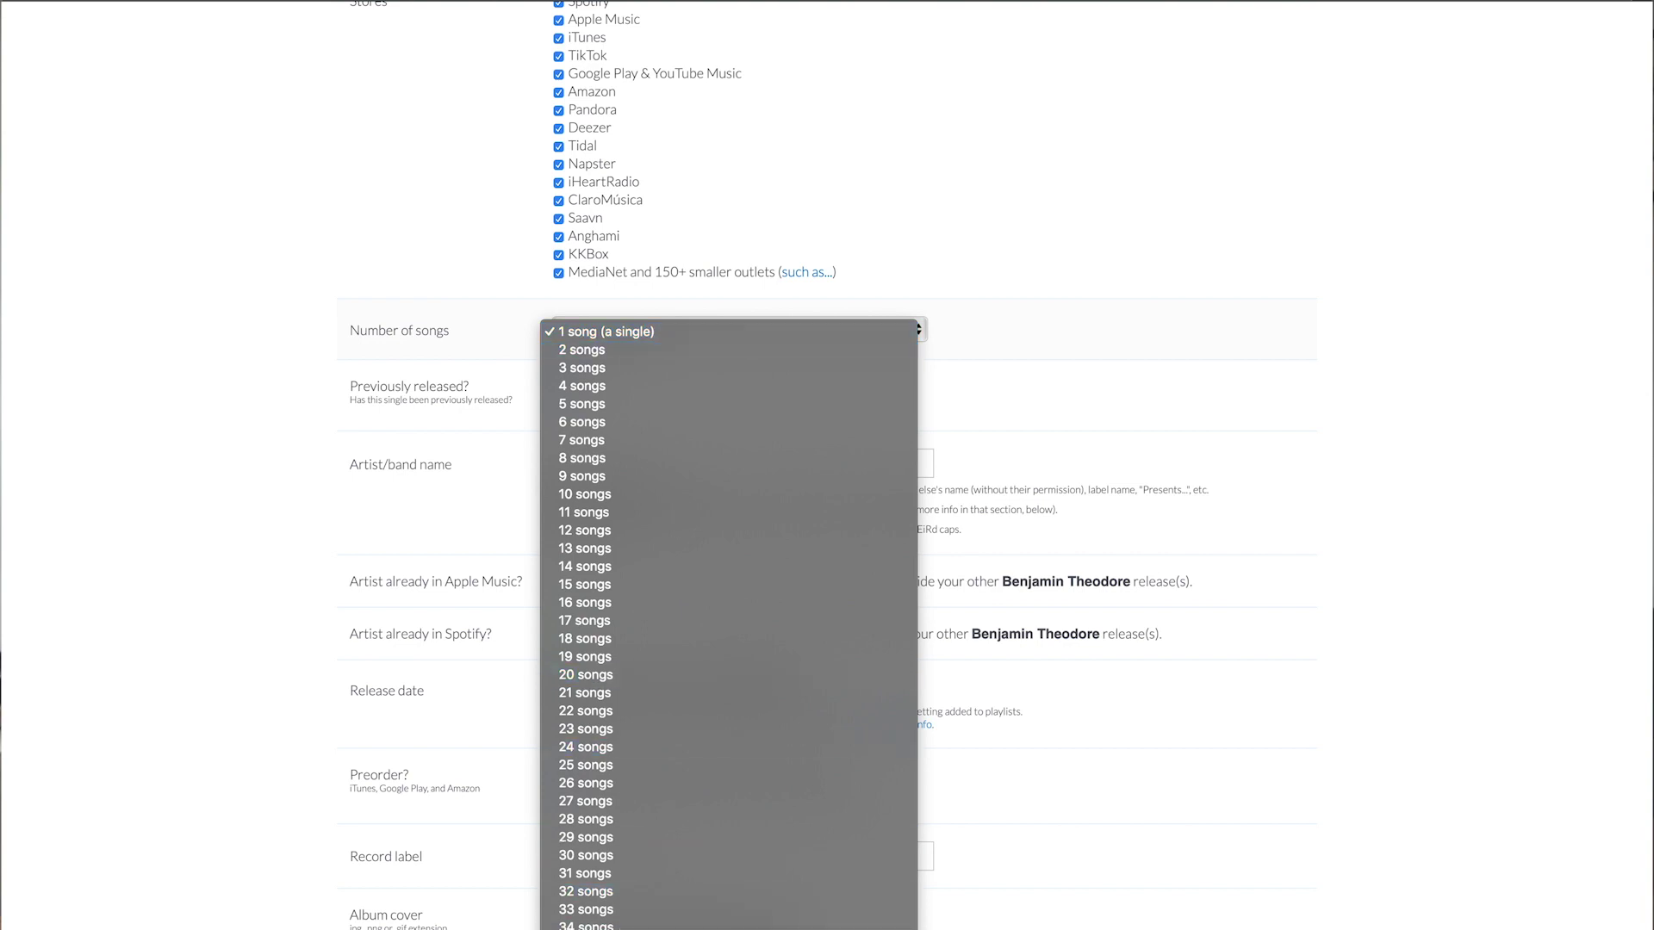
pyautogui.click(59, 399)
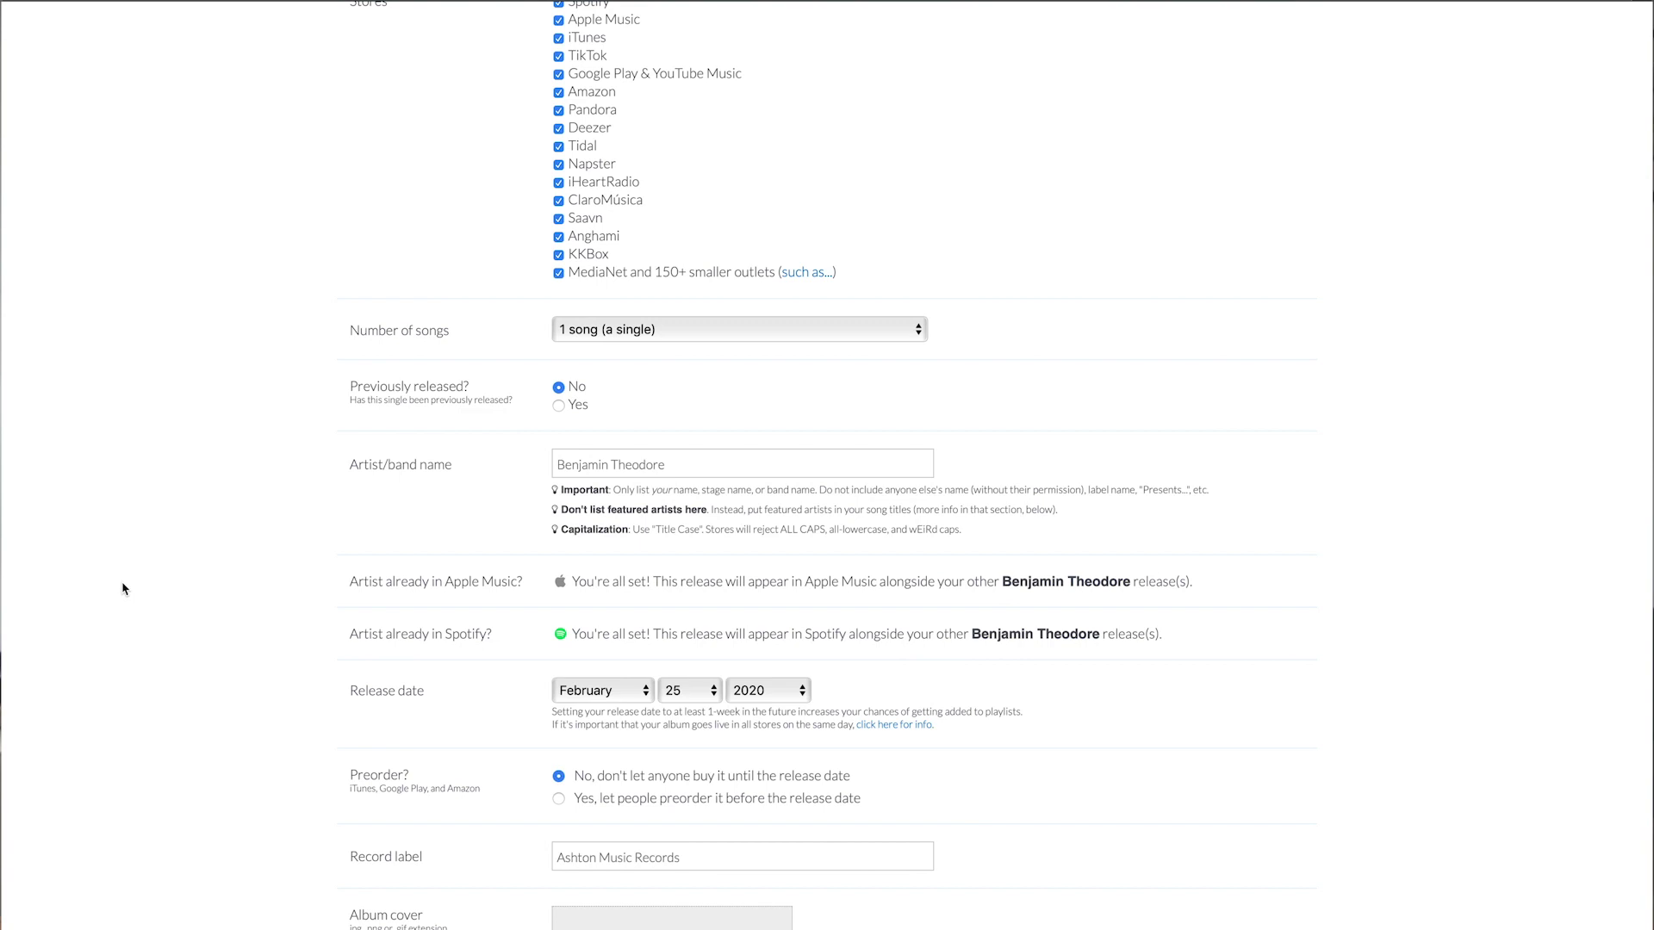
# Review the upload form's artist, release date, preorder, record label, album cover, language, genre, song title and audio file fields
pyautogui.scroll(-1, 121, 586)
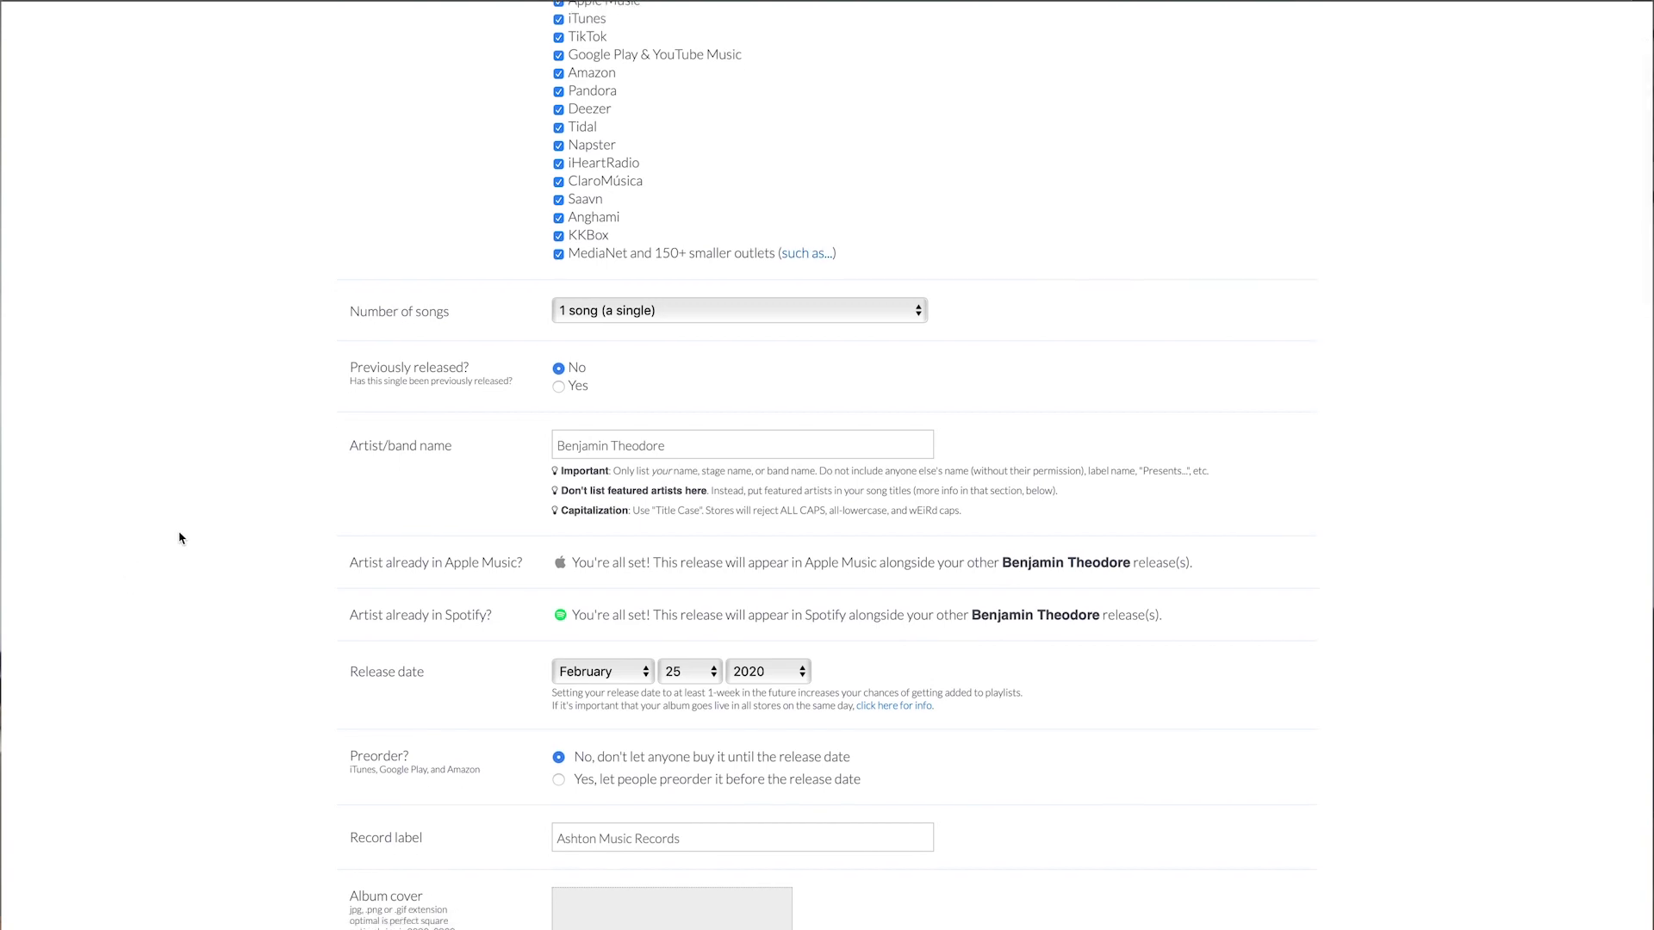
pyautogui.scroll(-3, 166, 542)
pyautogui.scroll(-1, 164, 541)
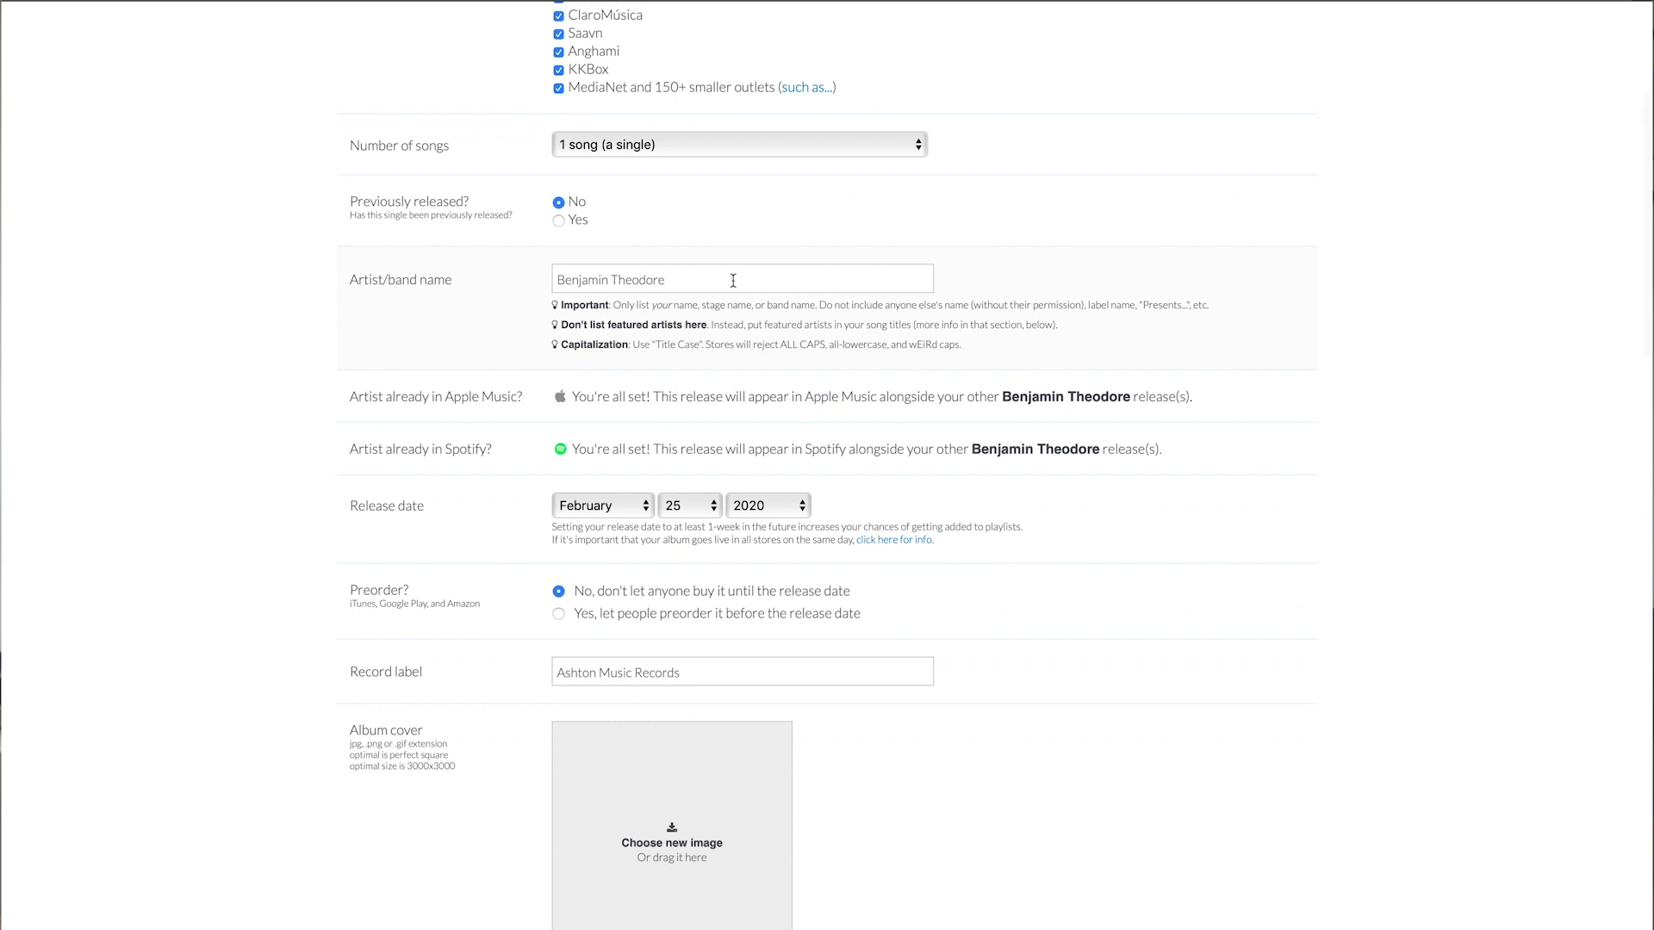
pyautogui.scroll(-2, 855, 466)
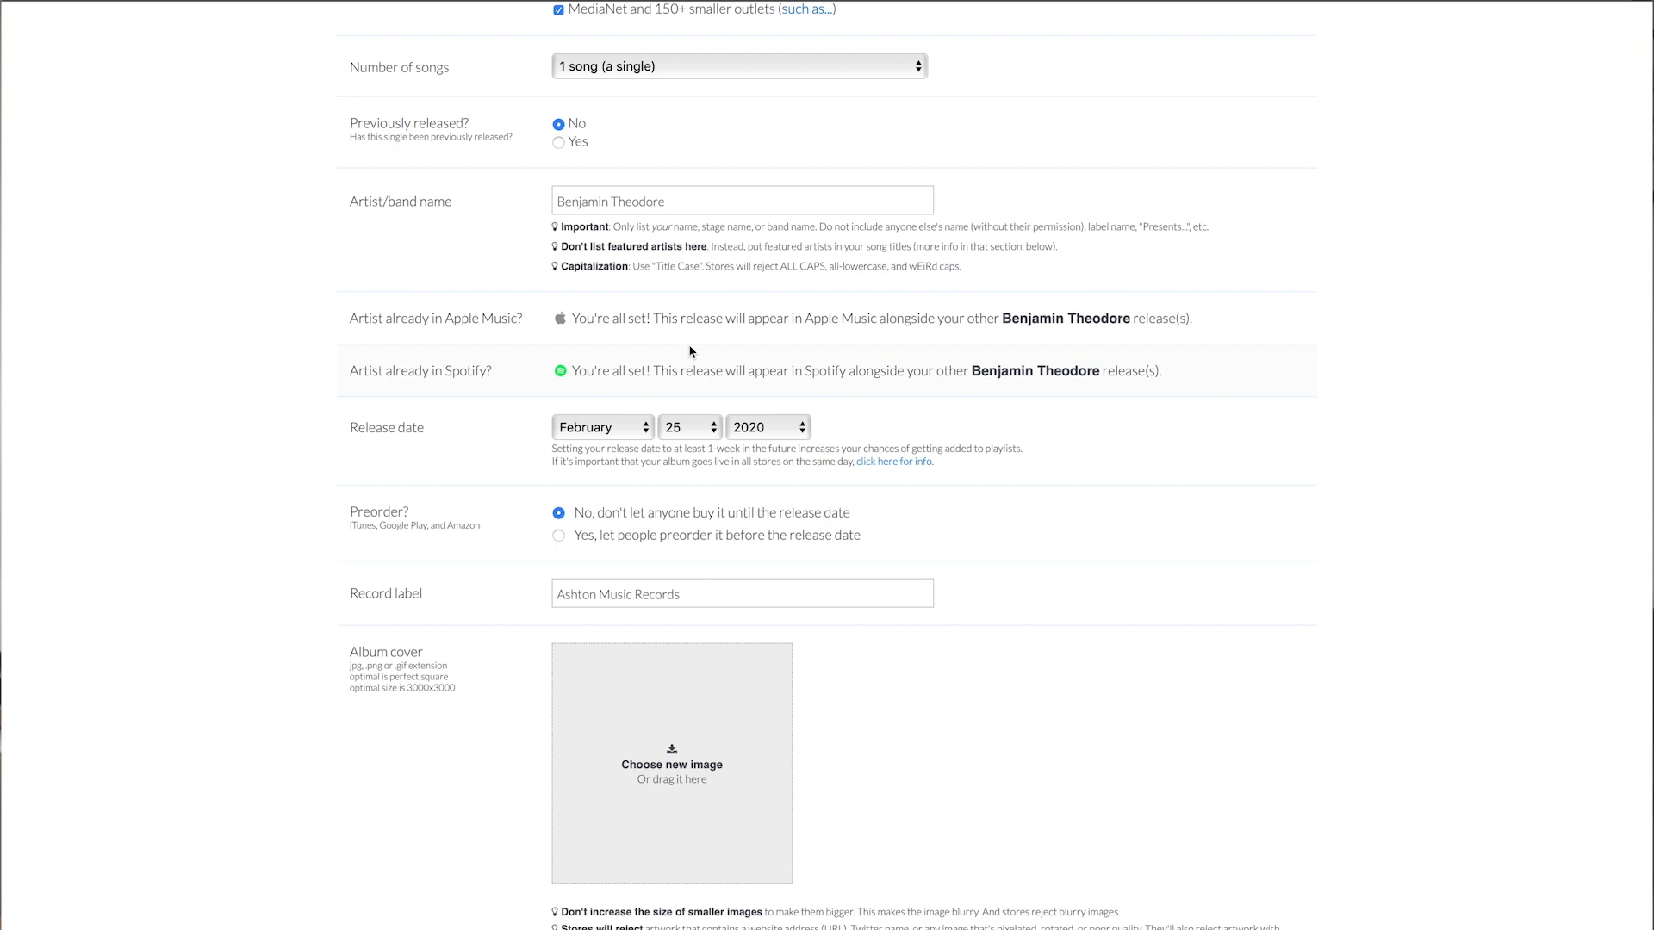
pyautogui.scroll(-3, 968, 368)
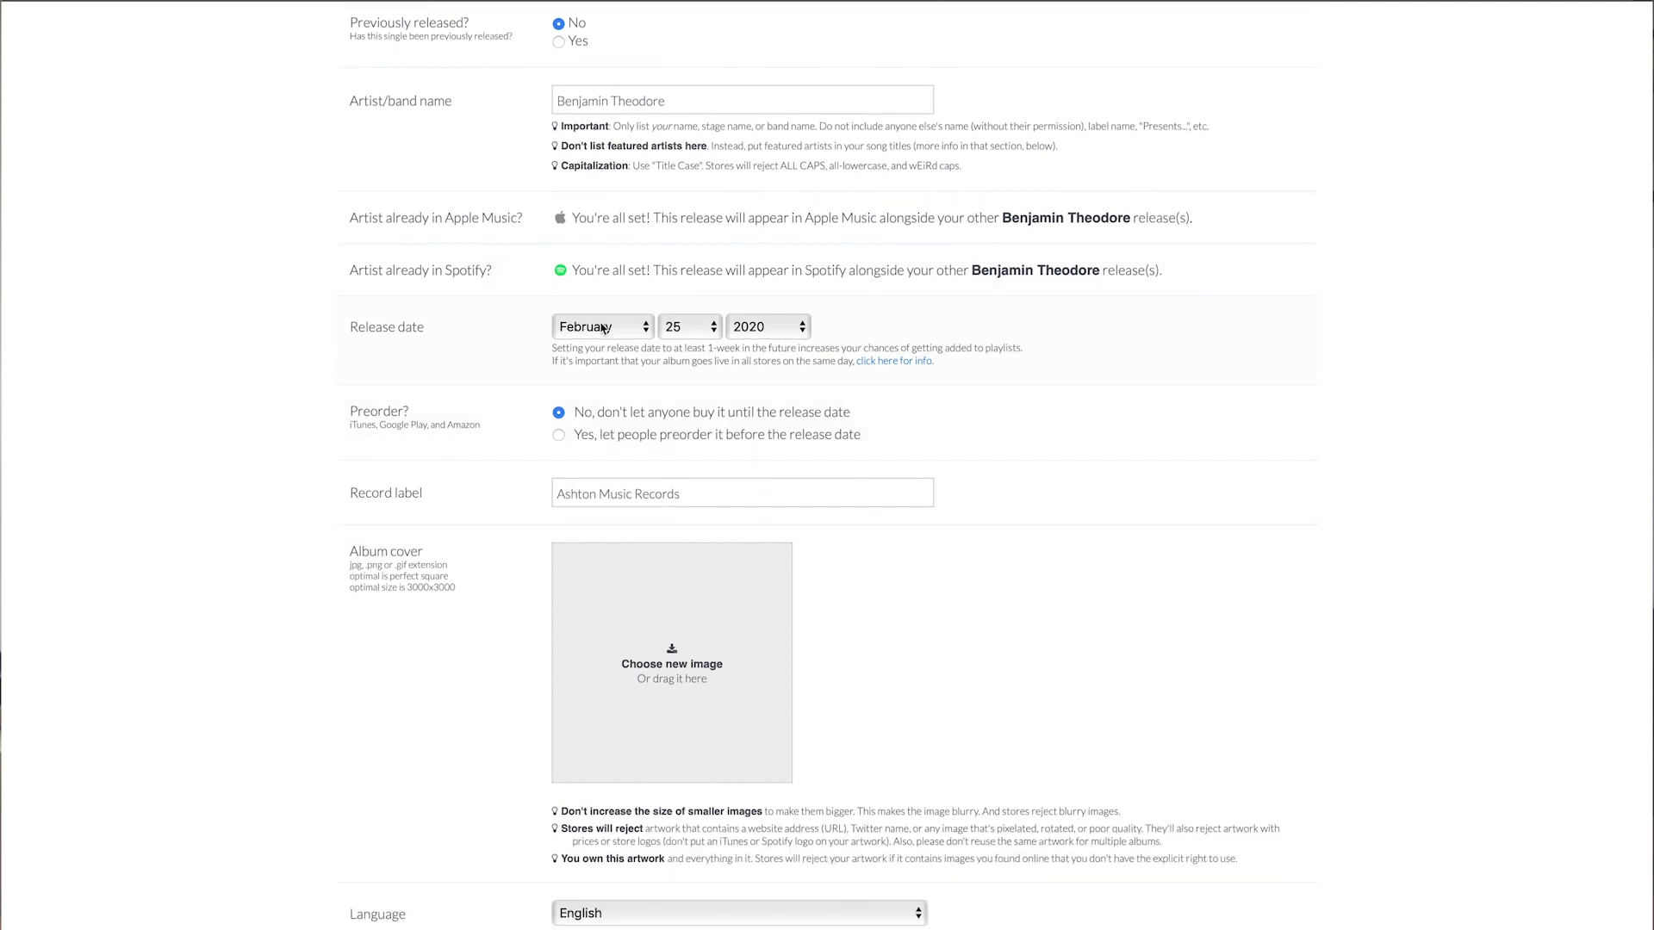
pyautogui.scroll(-2, 603, 327)
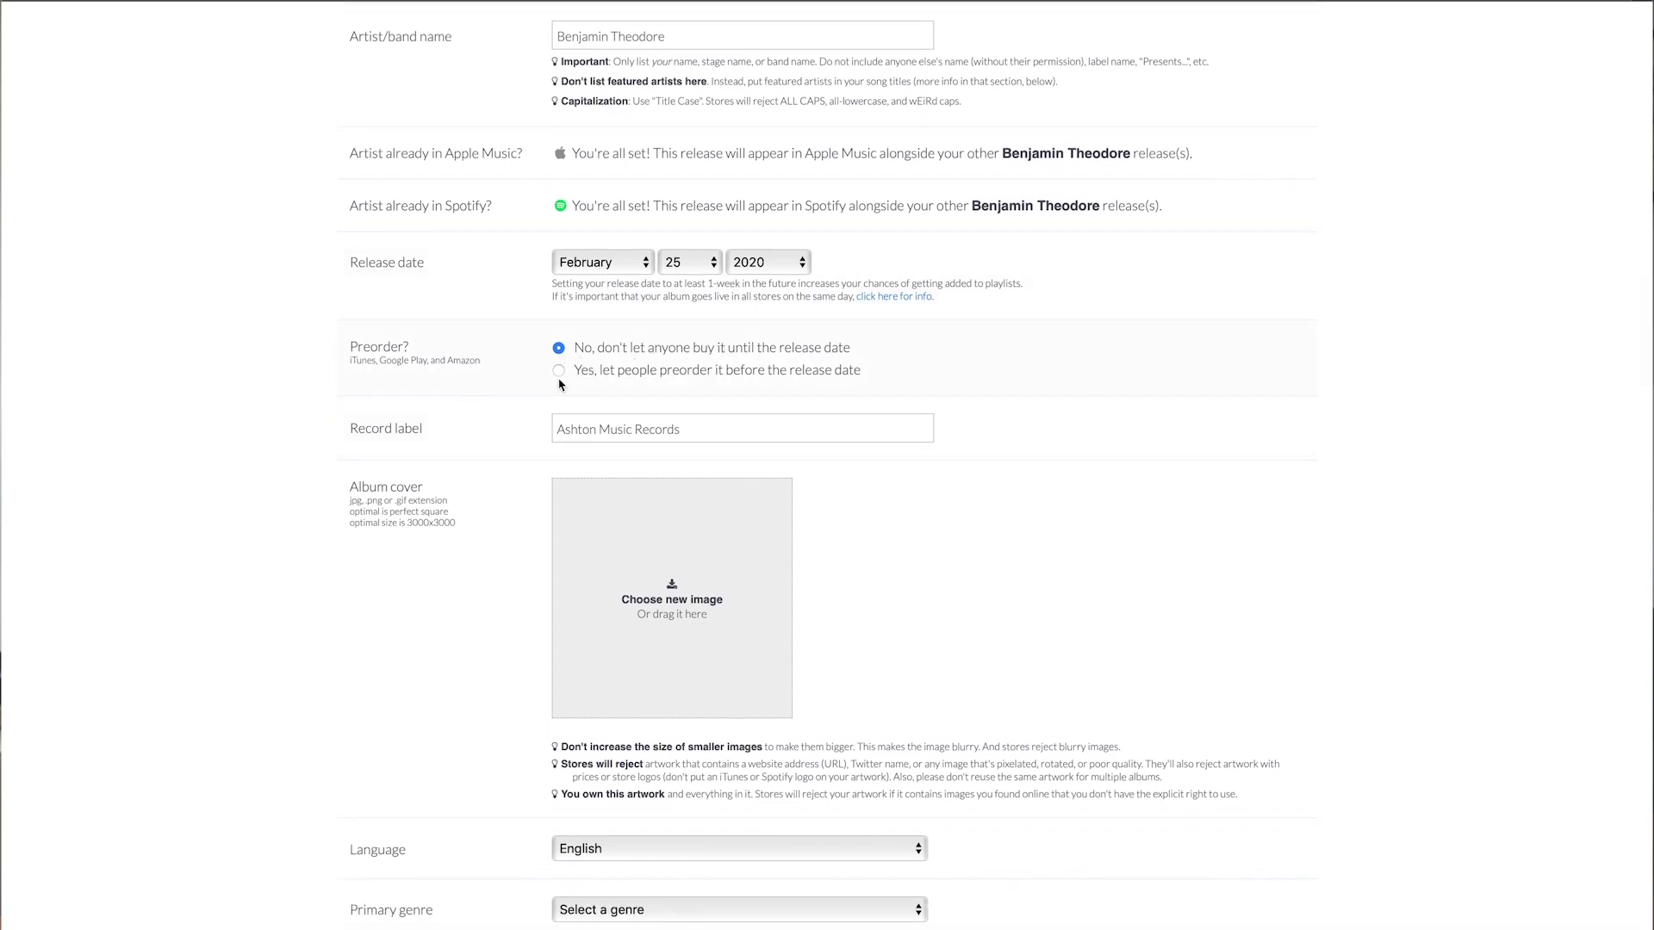
pyautogui.scroll(-3, 519, 462)
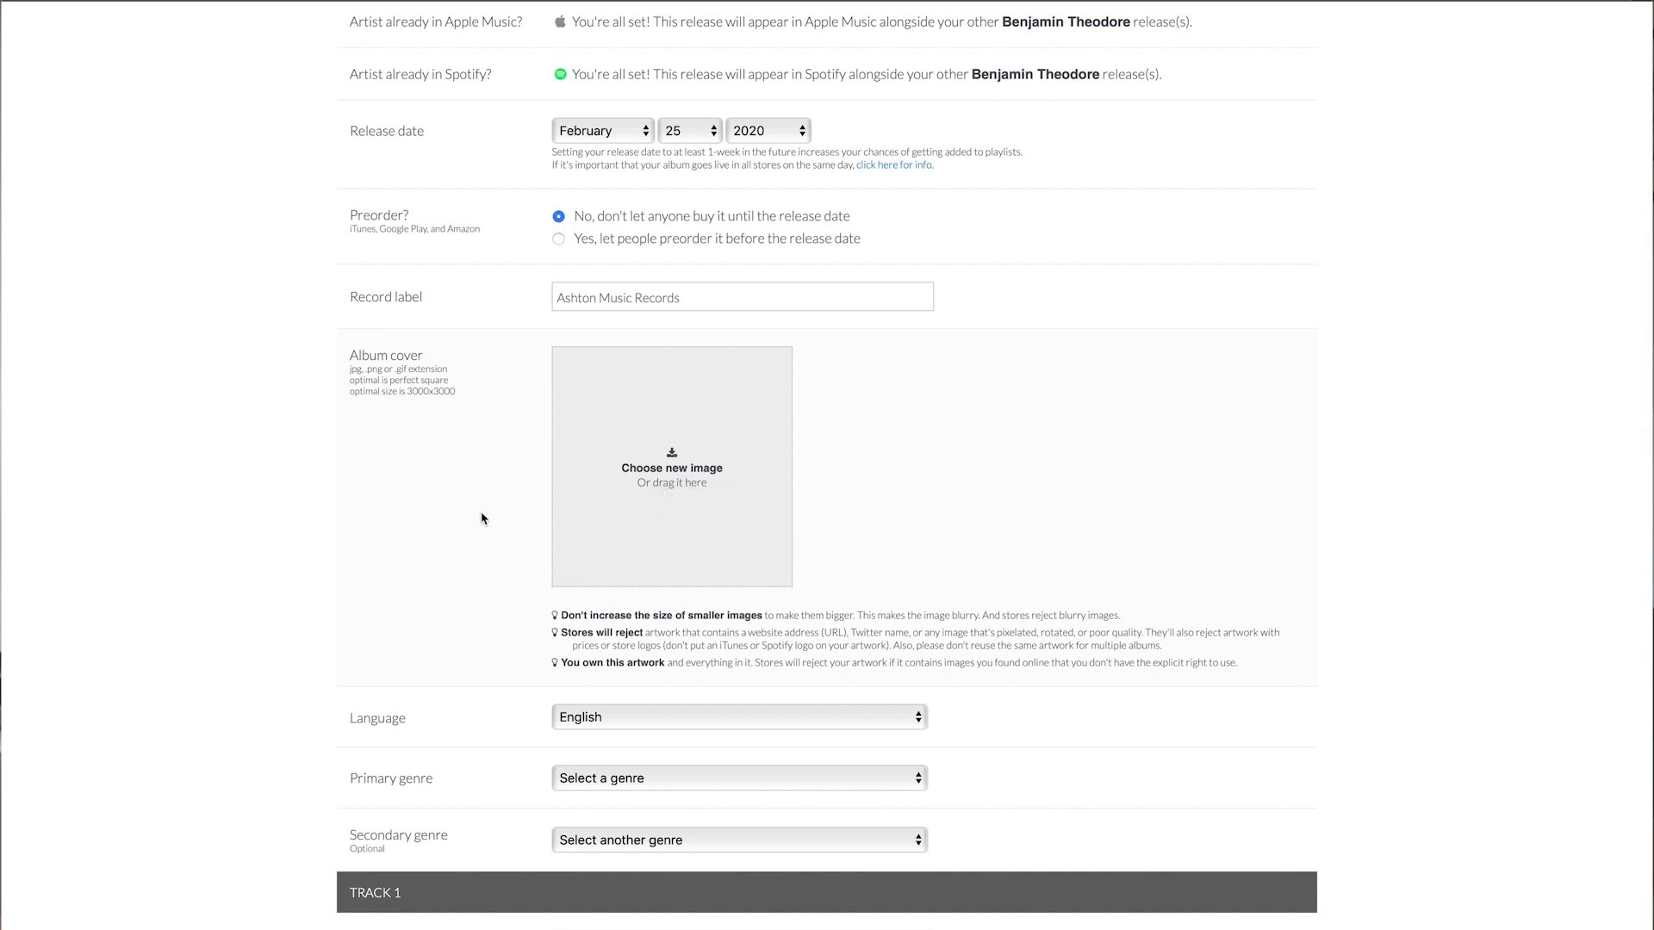
pyautogui.scroll(-5, 450, 489)
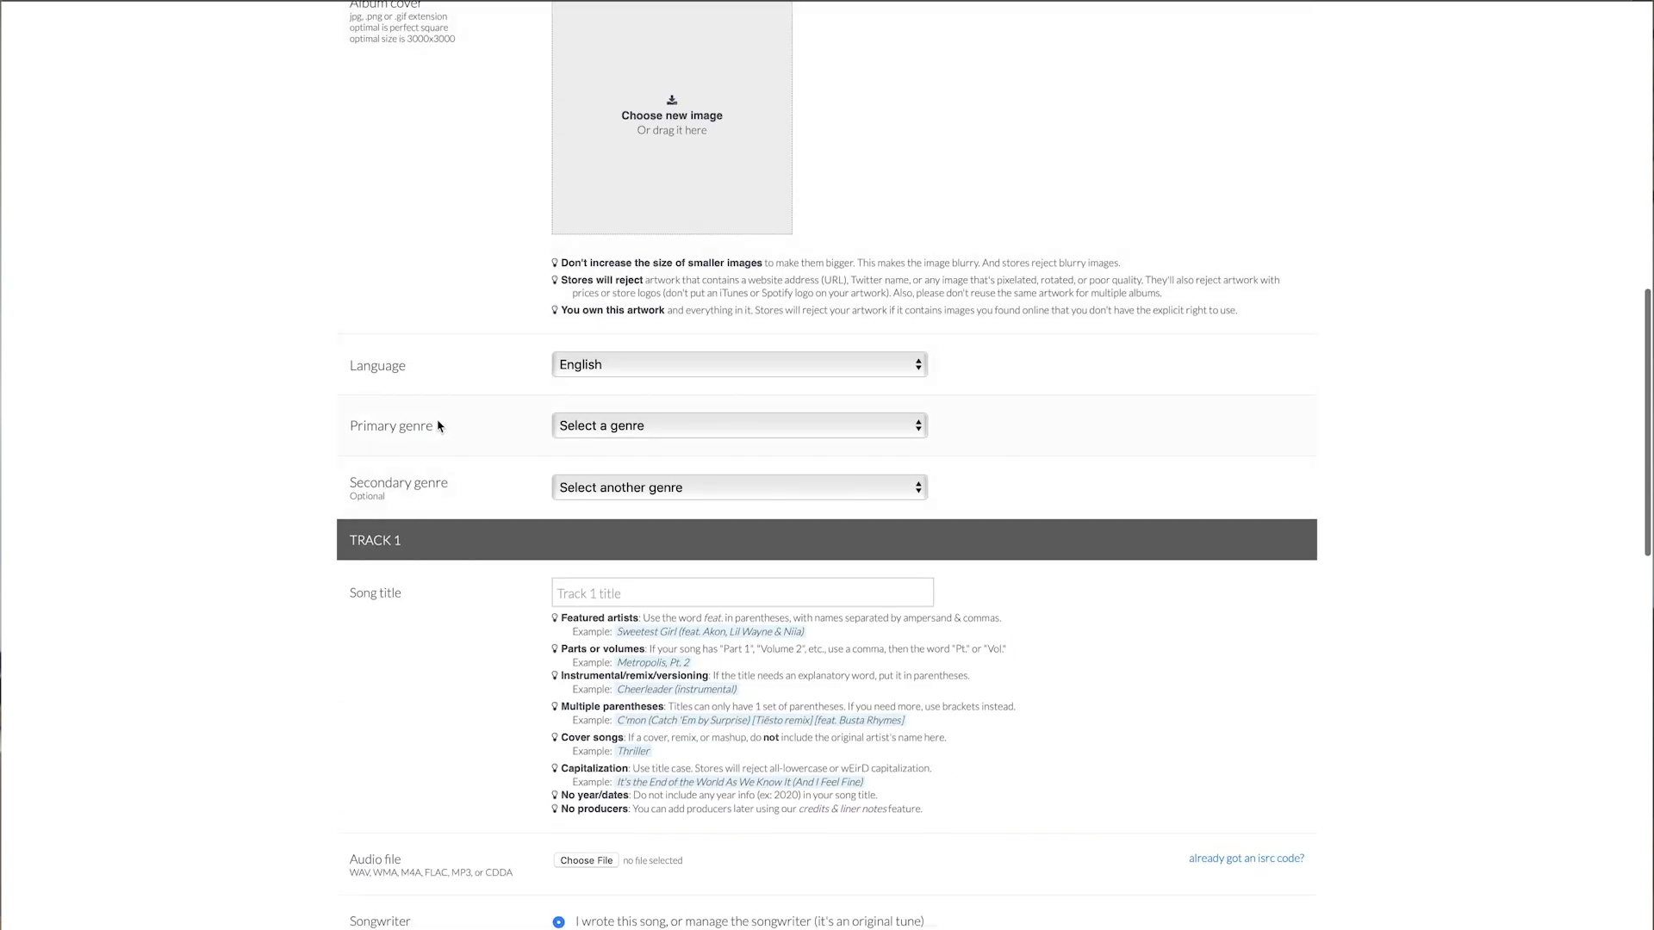
pyautogui.scroll(-3, 439, 426)
pyautogui.scroll(-2, 437, 425)
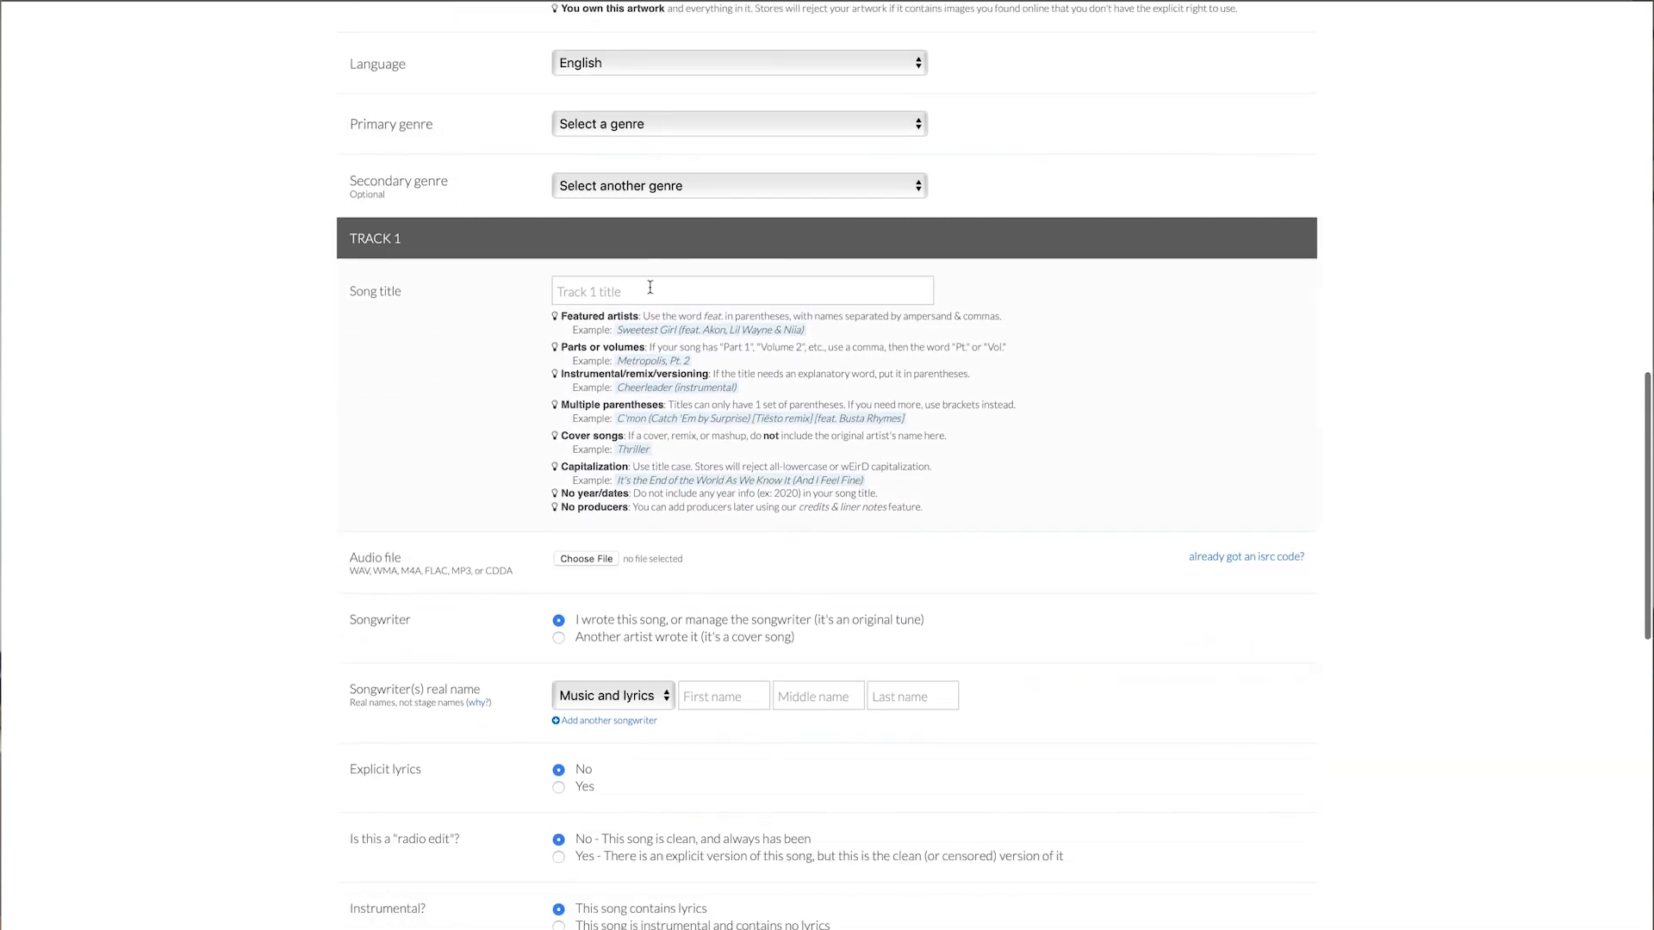
pyautogui.scroll(-1, 376, 515)
pyautogui.scroll(-1, 377, 515)
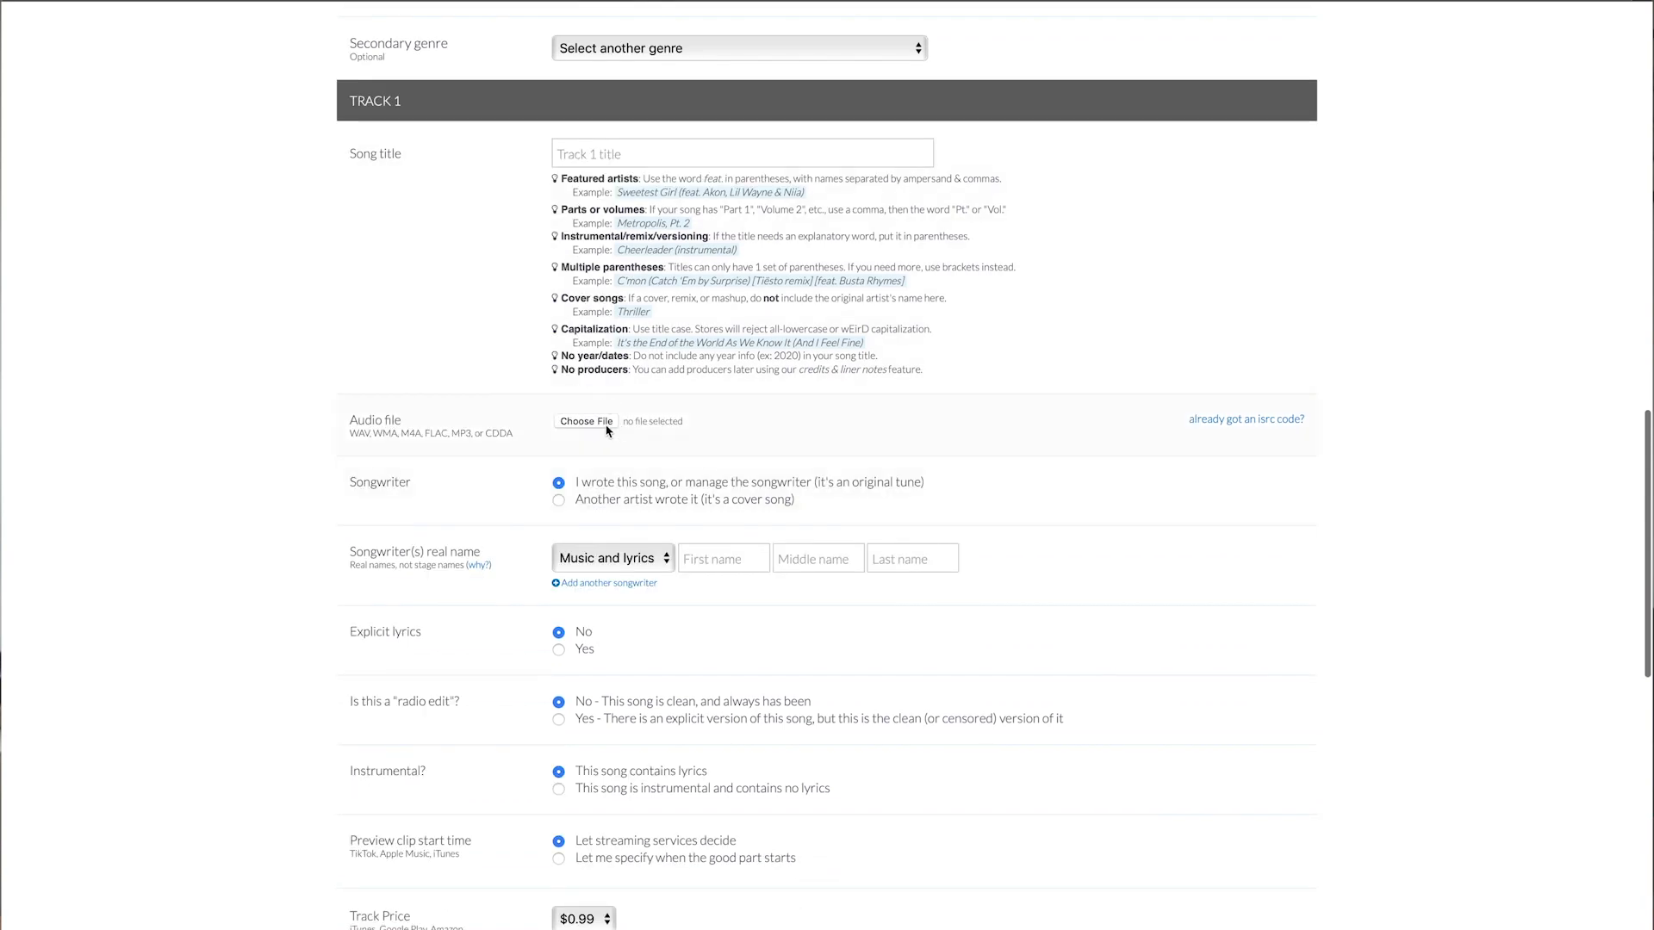
# Mark Track 1 as a cover song written by another artist and review the cover song licensing terms and required fields
pyautogui.scroll(-2, 289, 534)
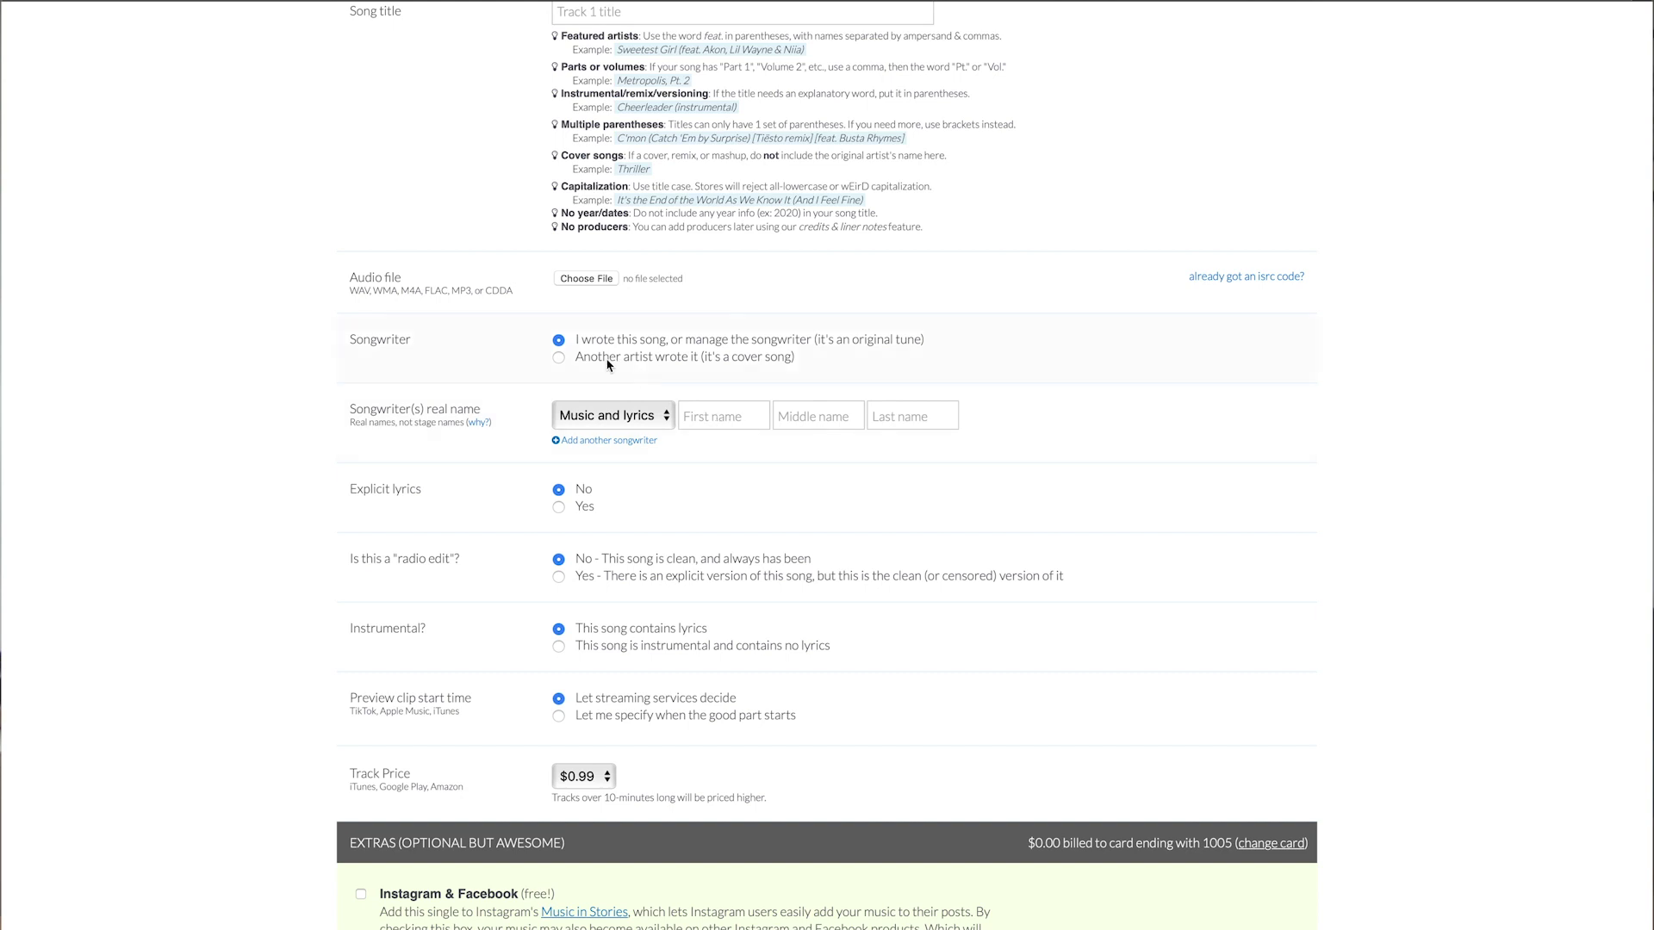
pyautogui.click(559, 359)
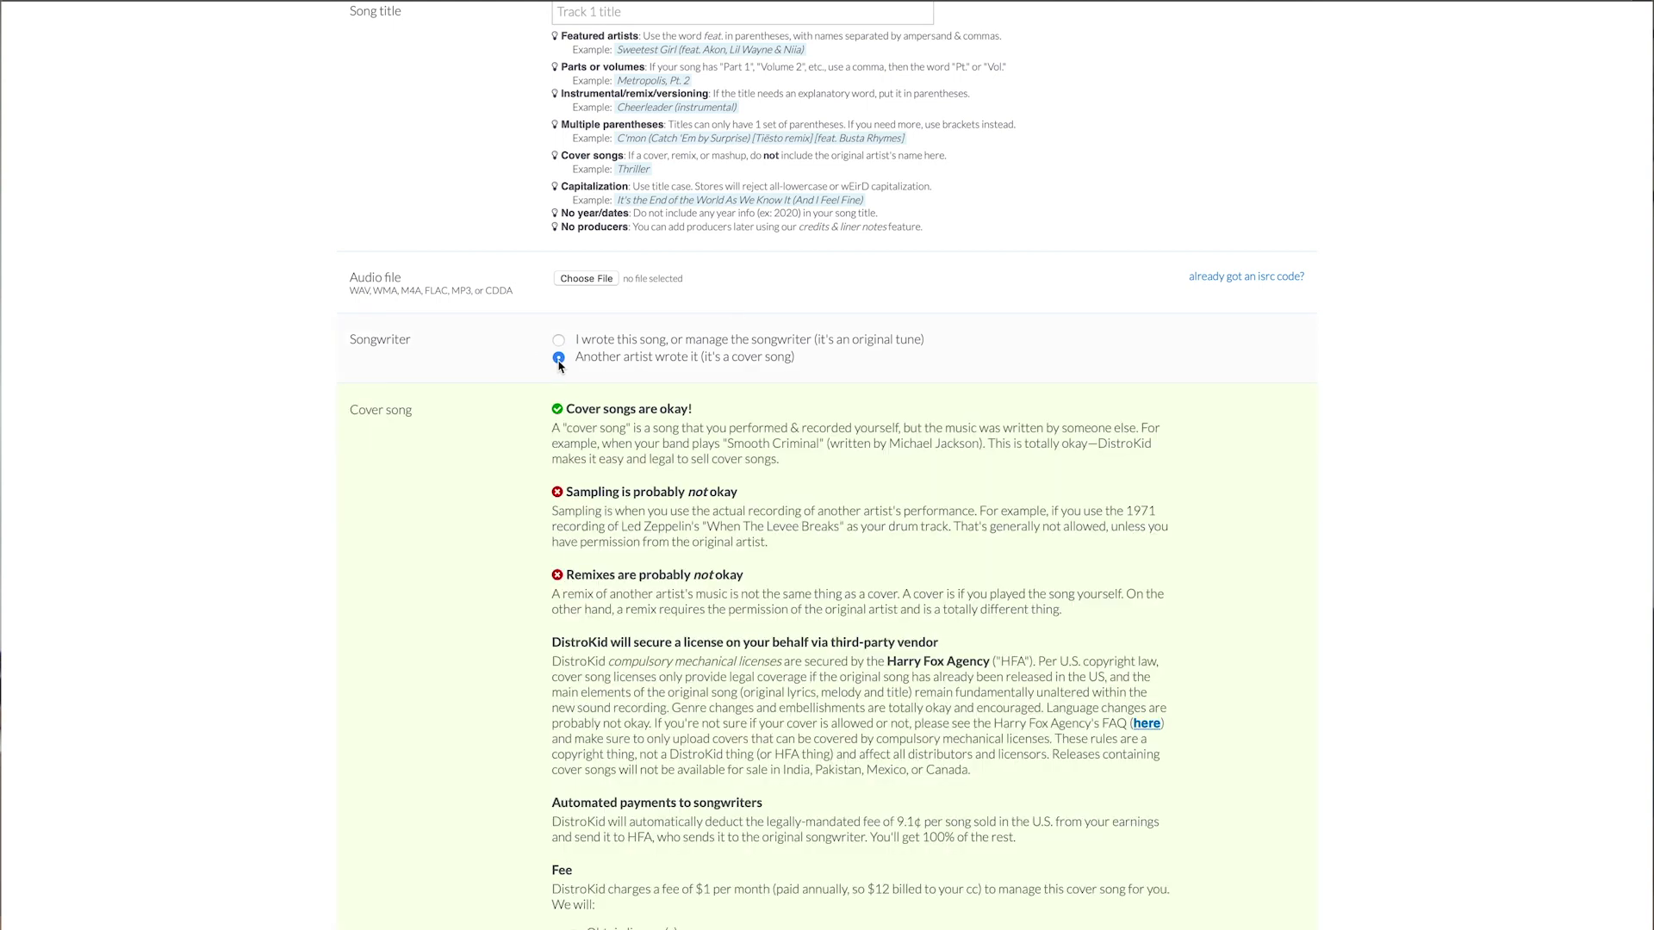
pyautogui.scroll(-3, 494, 621)
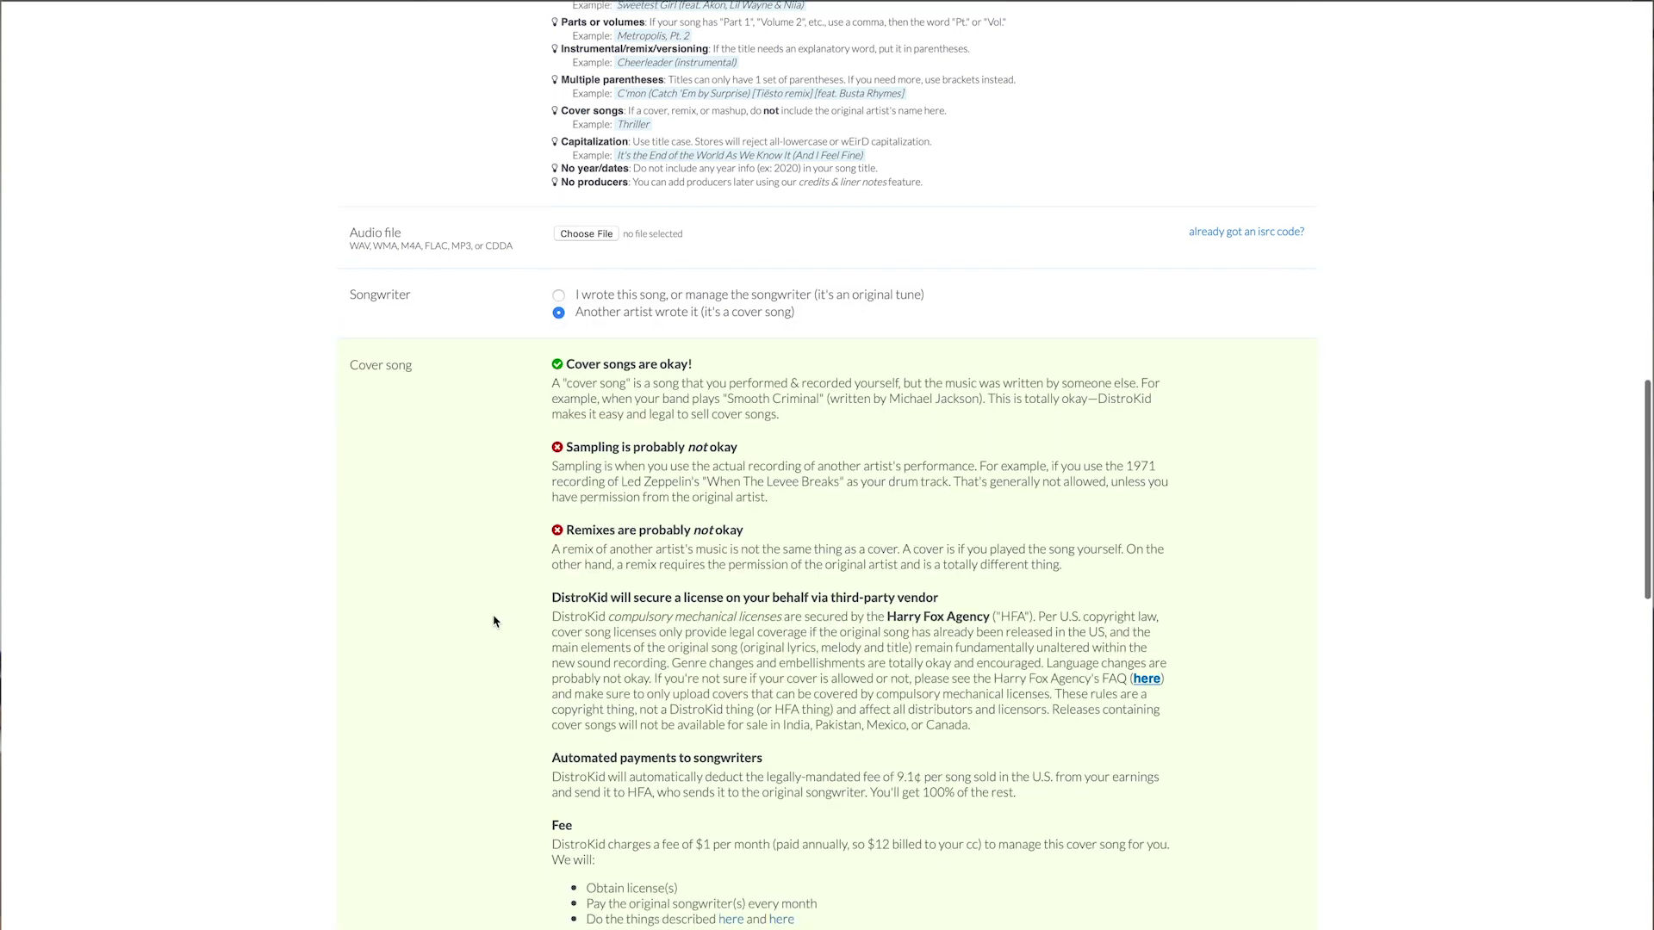
pyautogui.scroll(-2, 493, 621)
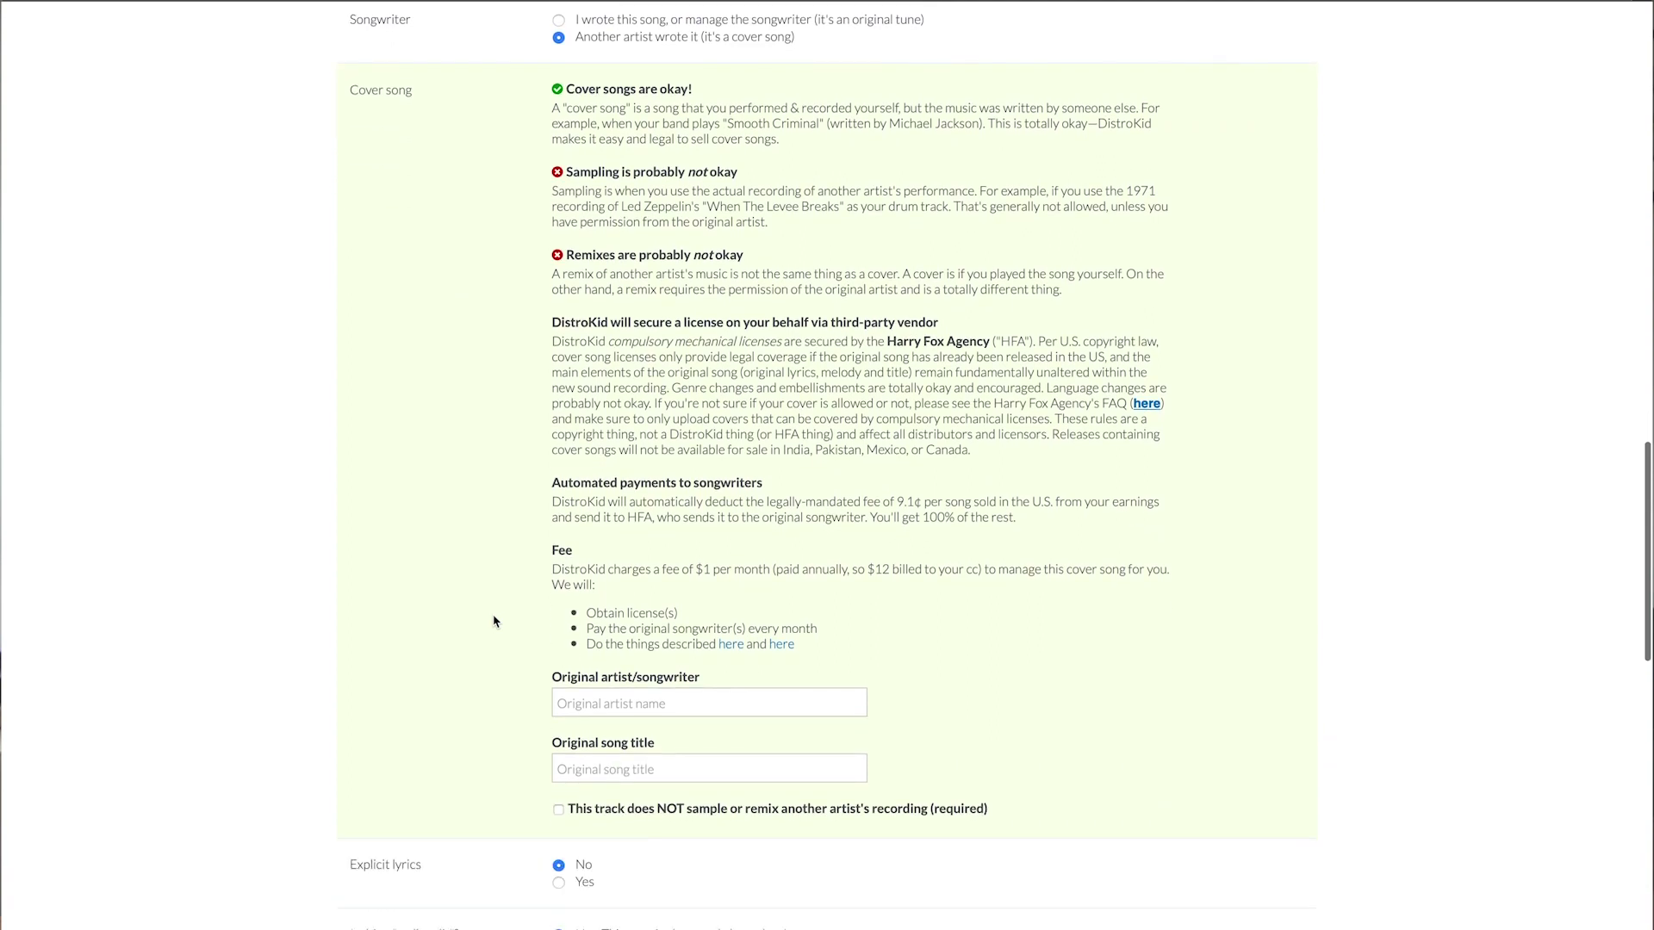